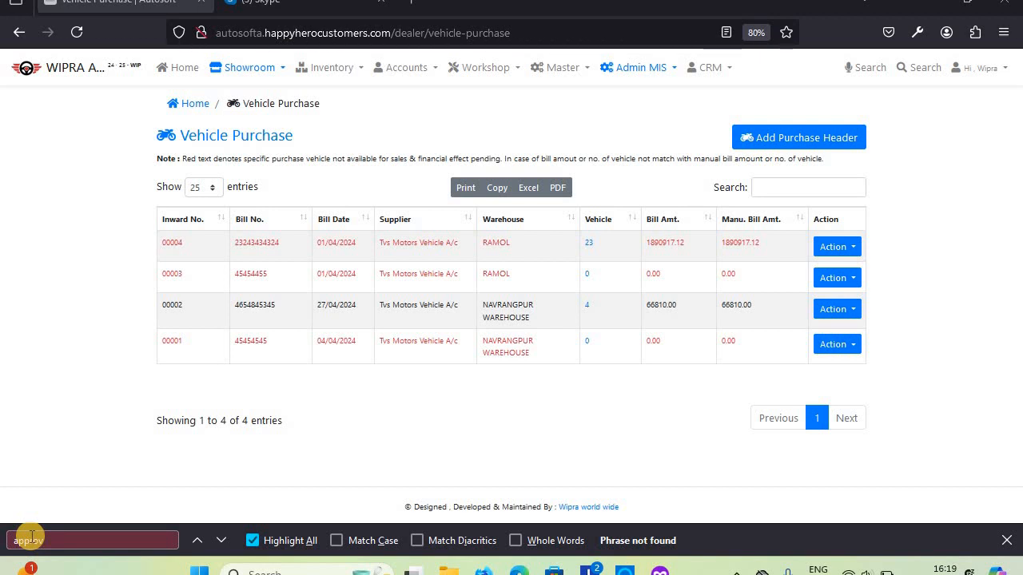
click(239, 71)
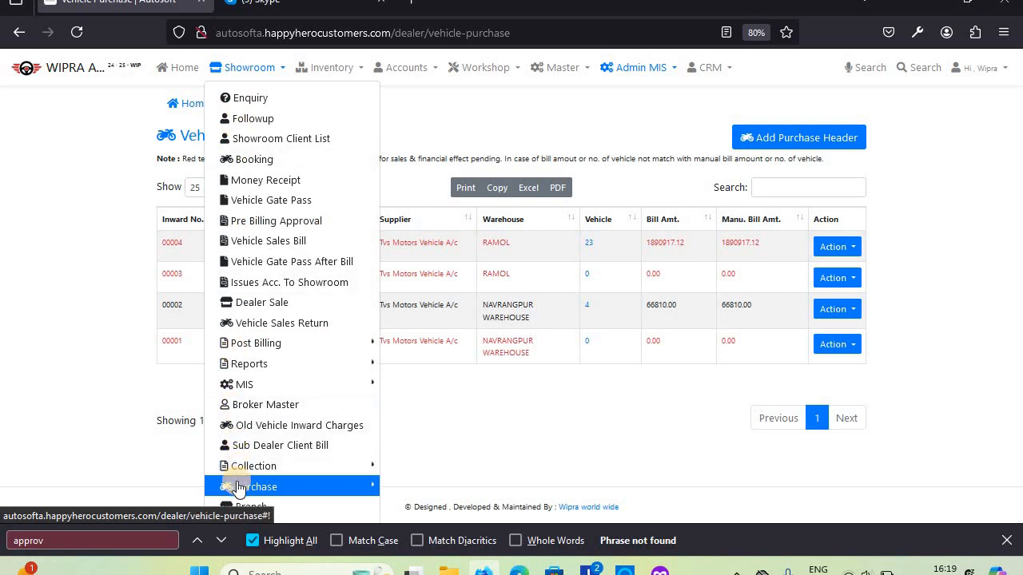
mouse_move(240, 487)
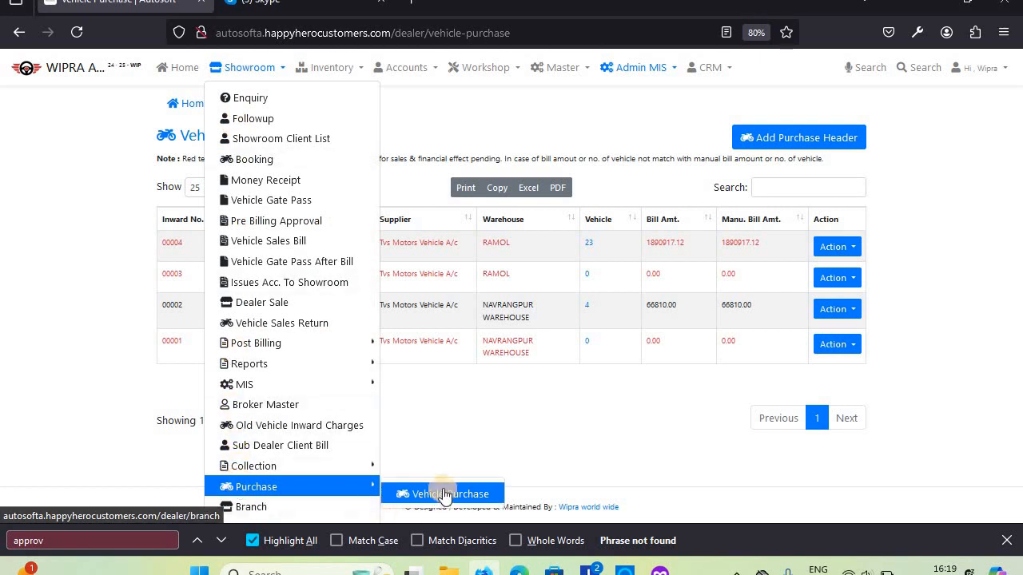
click(112, 432)
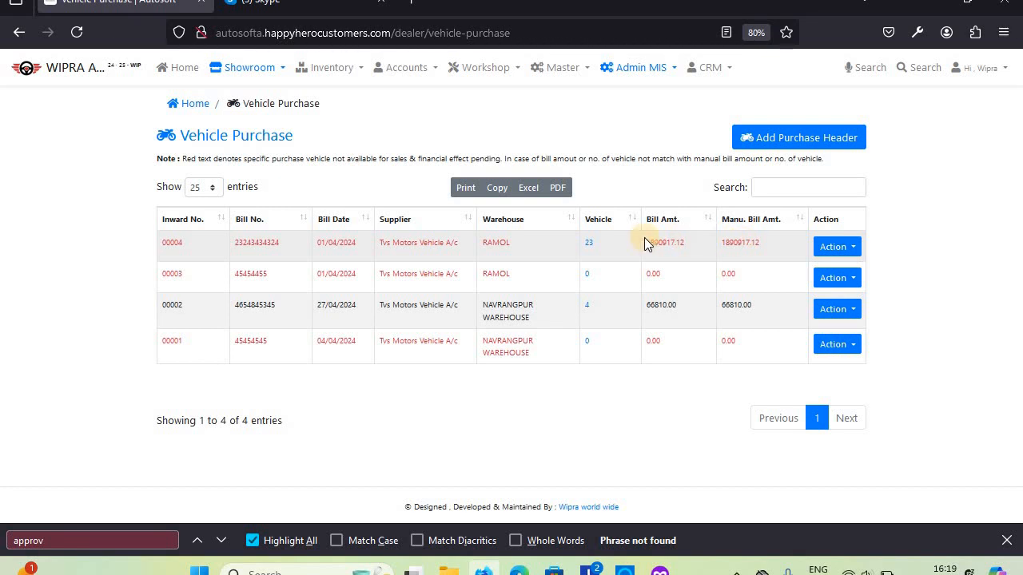
Review the vehicle list of the 23-vehicle RAMOL purchase and return to the purchase overview
click(588, 252)
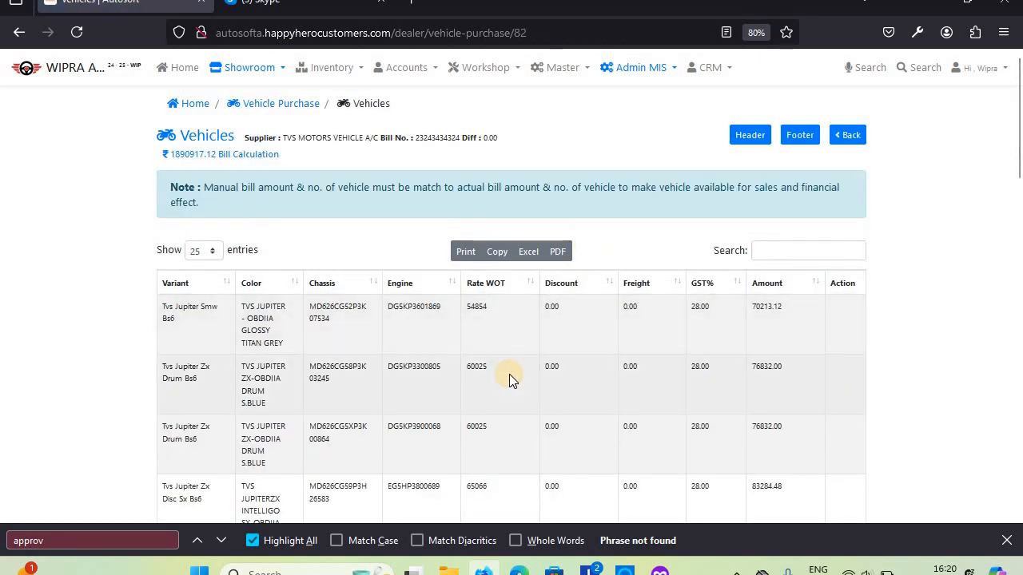
scroll(509, 374, down, 15)
scroll(509, 374, up, 6)
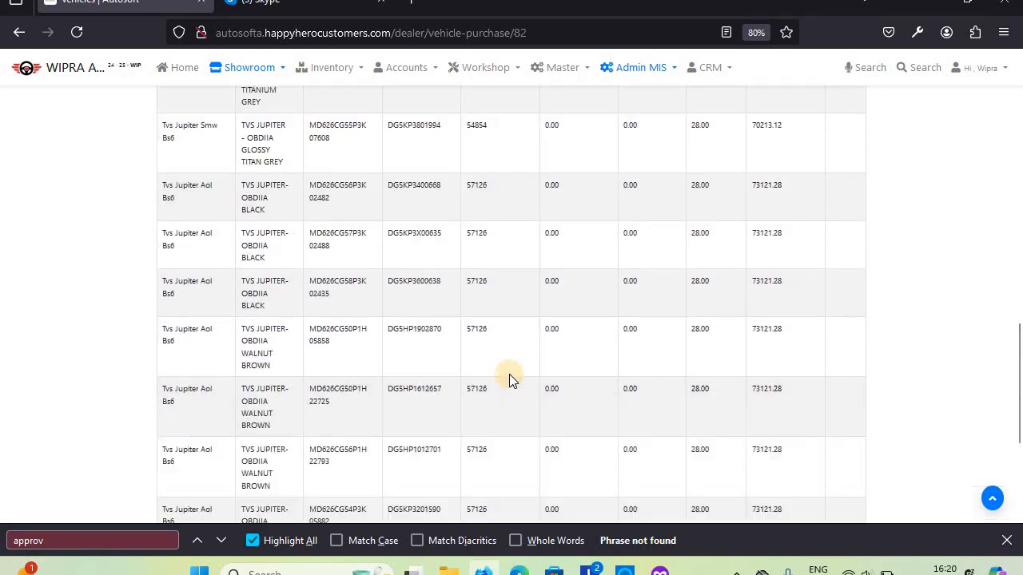
scroll(509, 374, up, 9)
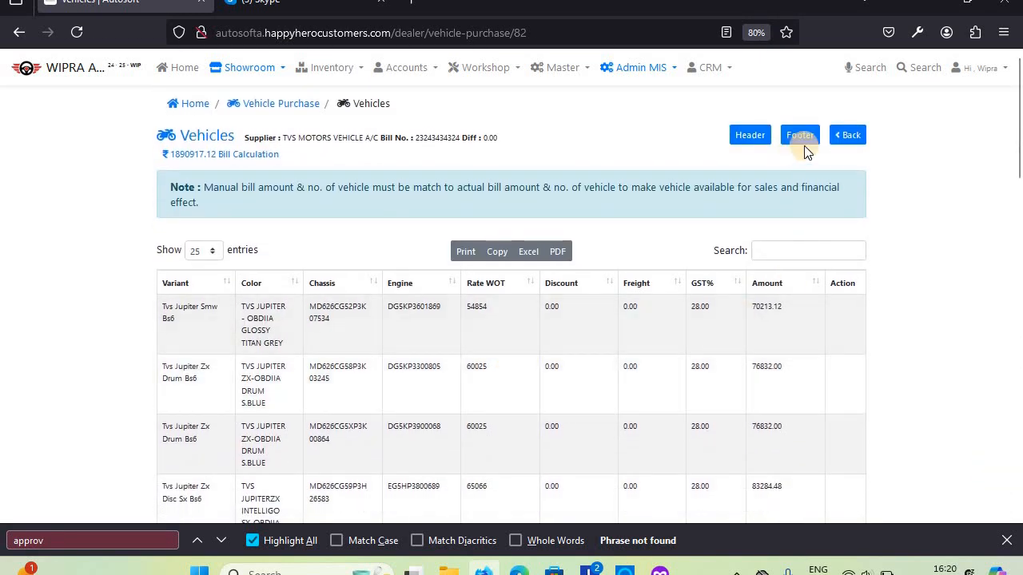
click(849, 136)
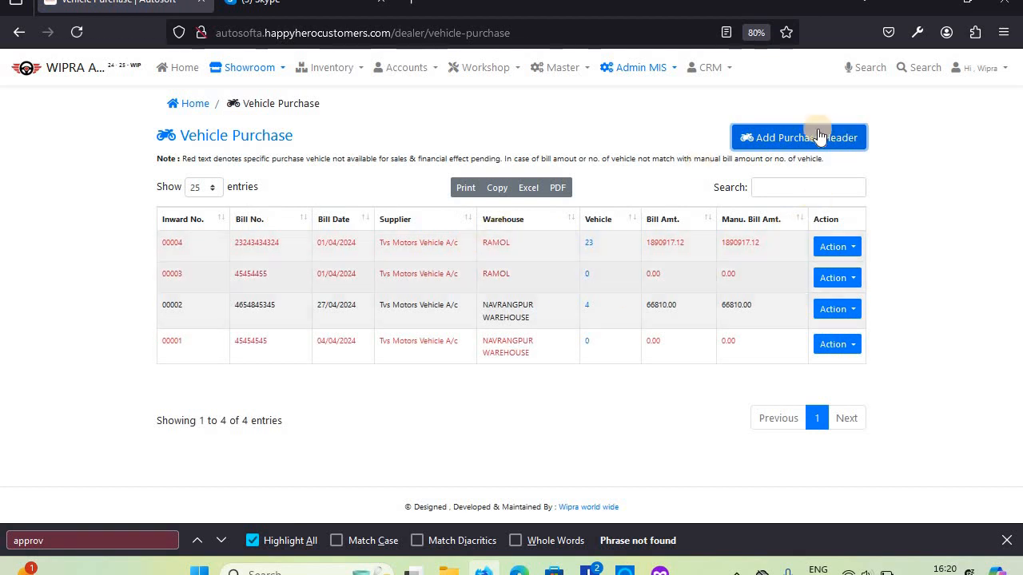
Start a new vehicle purchase header with supplier TVS MOTORS VEHICLE A/C, and leave the form without adding it
click(774, 139)
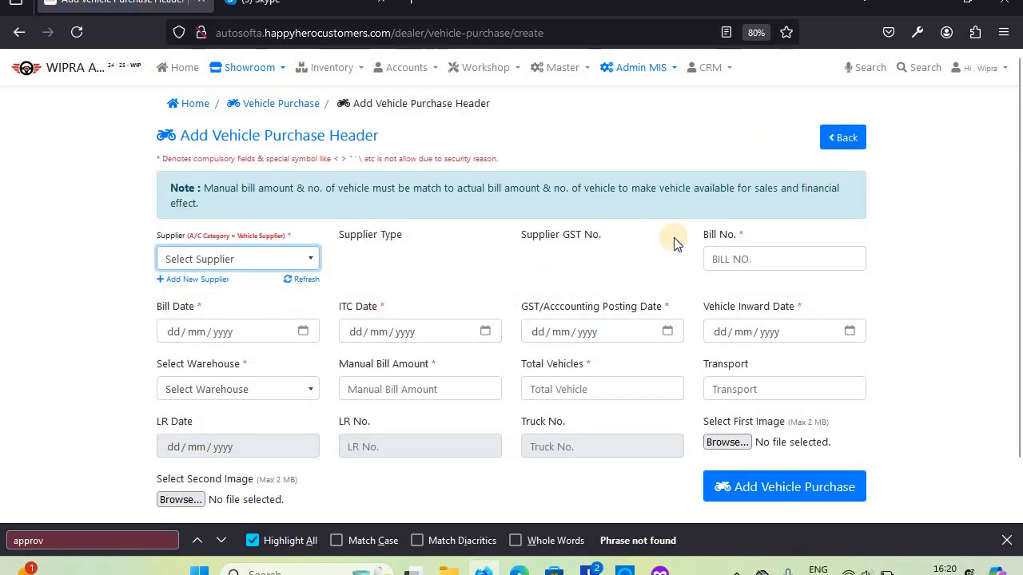
click(245, 268)
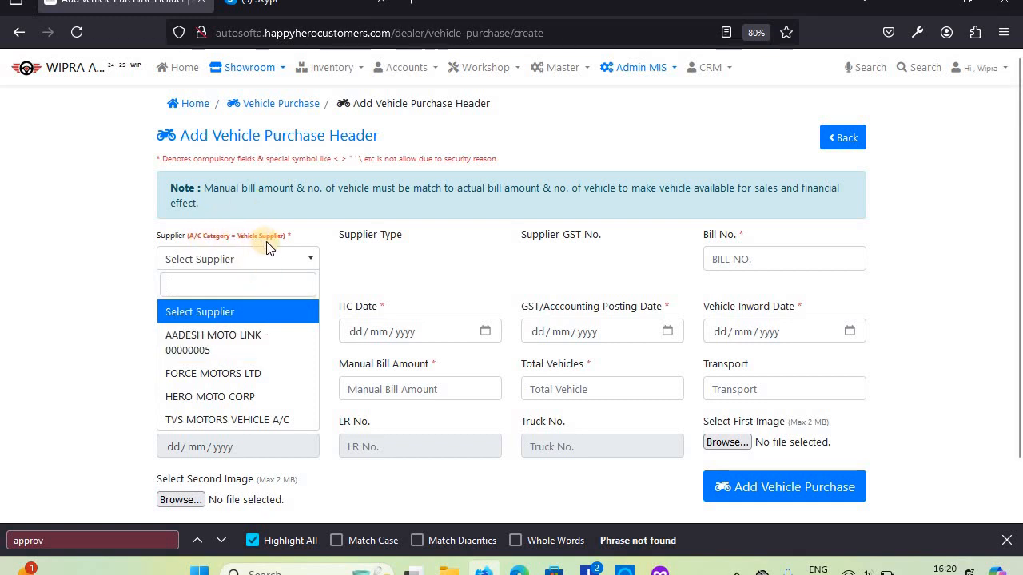
mouse_move(268, 246)
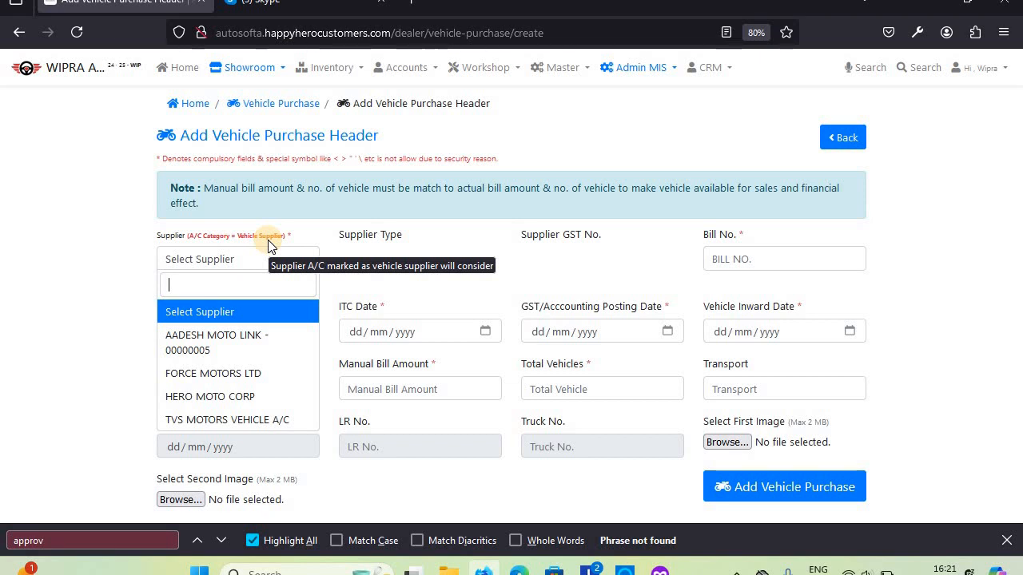
click(191, 418)
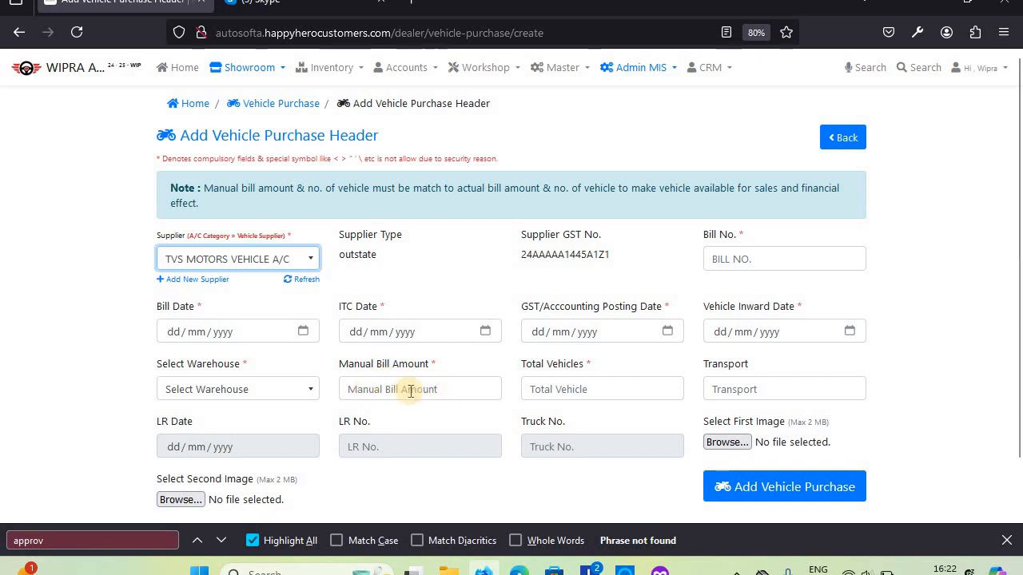
mouse_move(412, 391)
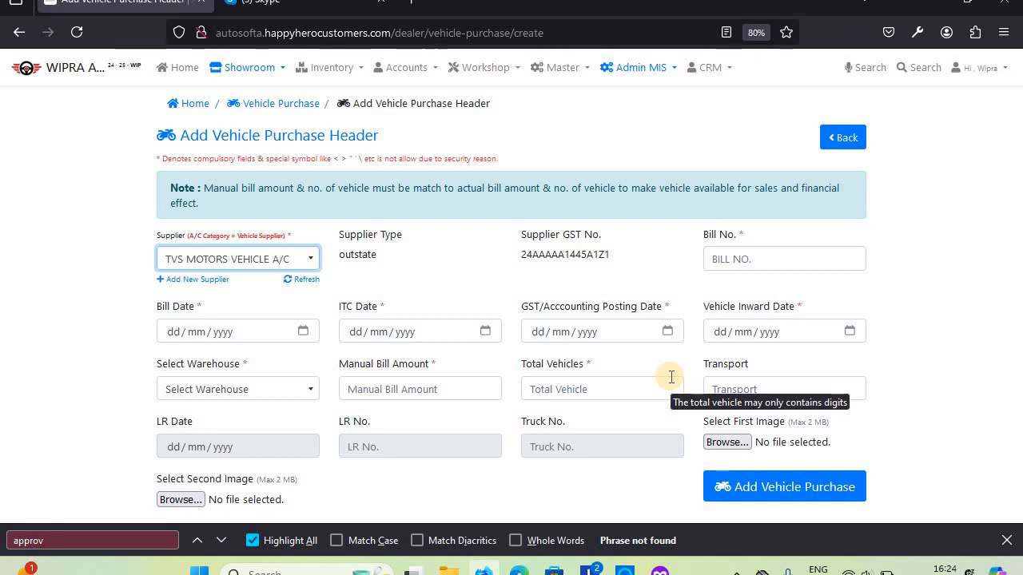
click(836, 148)
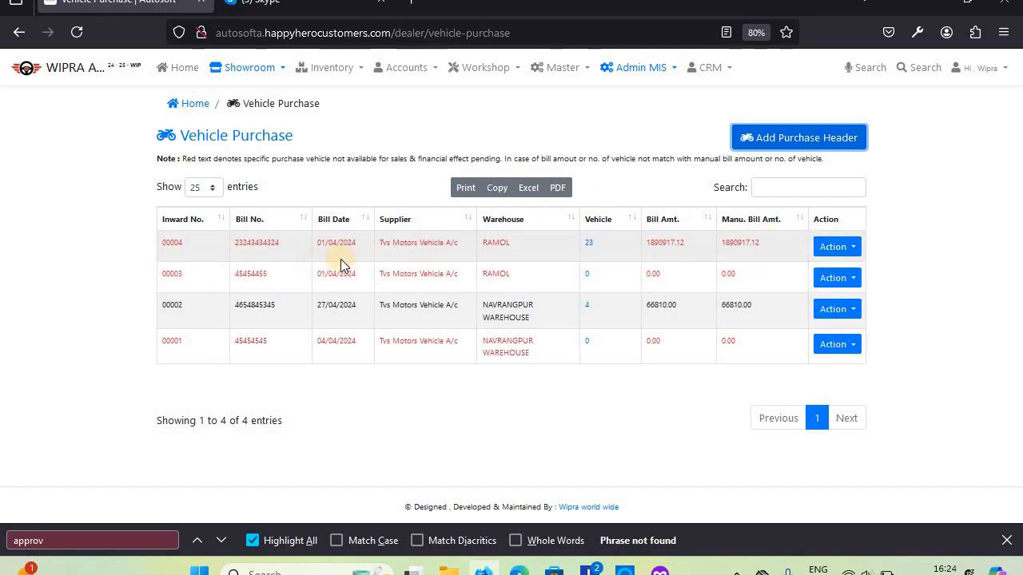
Open the editable vehicle list of the 23-vehicle RAMOL purchase and look through its entries
click(846, 253)
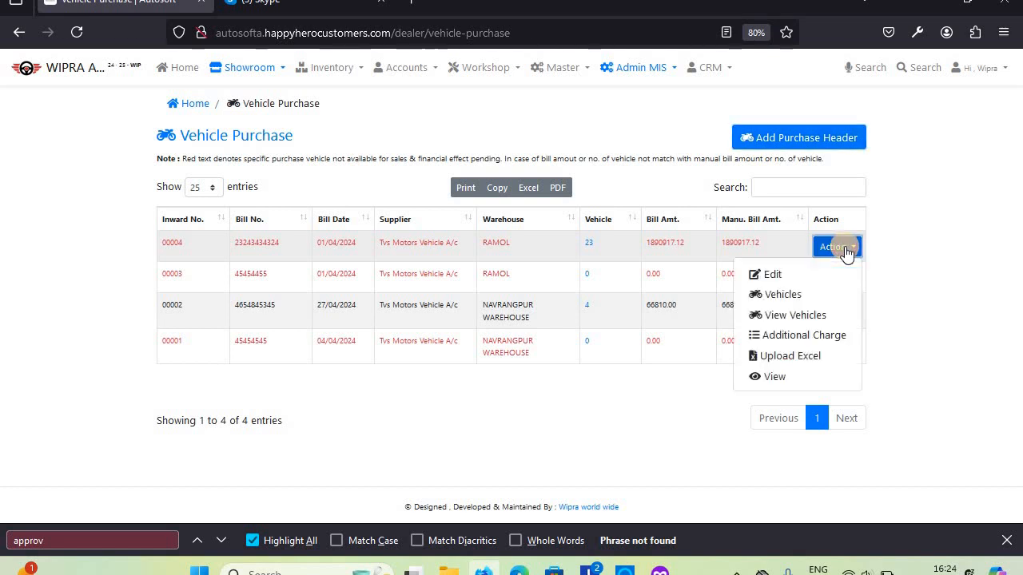
click(771, 295)
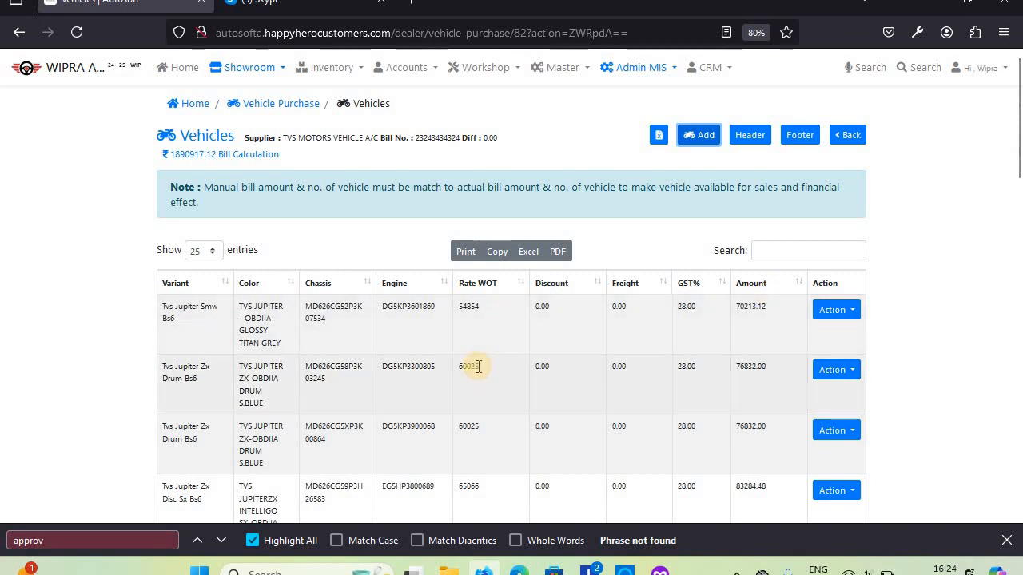
scroll(477, 365, down, 3)
scroll(477, 366, down, 10)
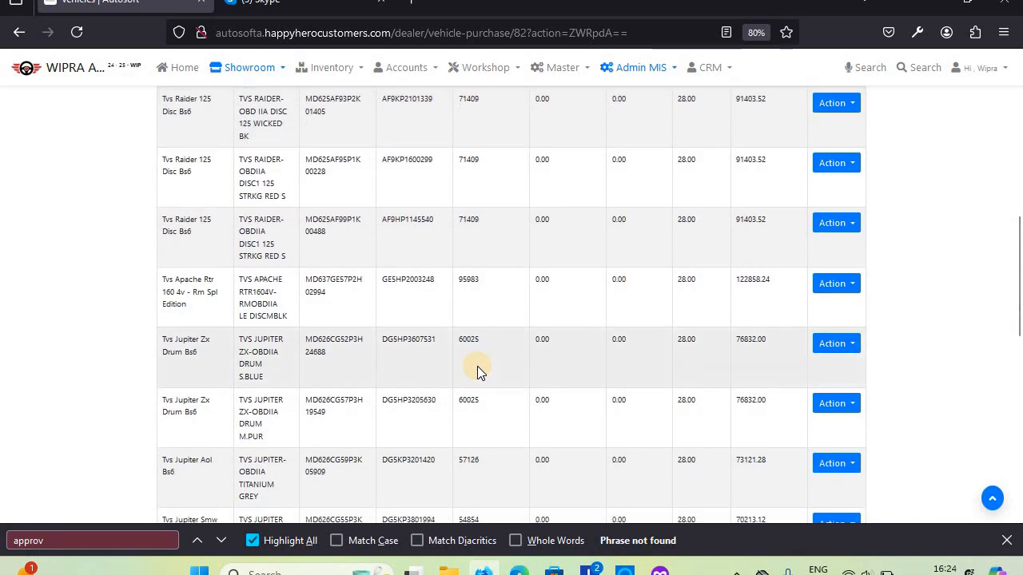
scroll(477, 366, up, 13)
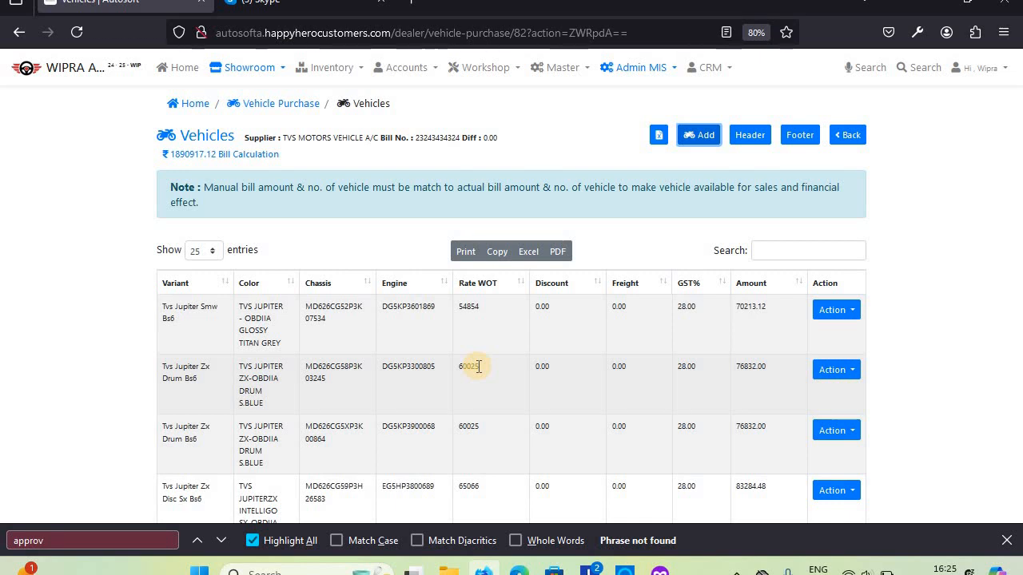
Download the Excel format for uploading this purchase's vehicles and open the file in Excel
click(656, 138)
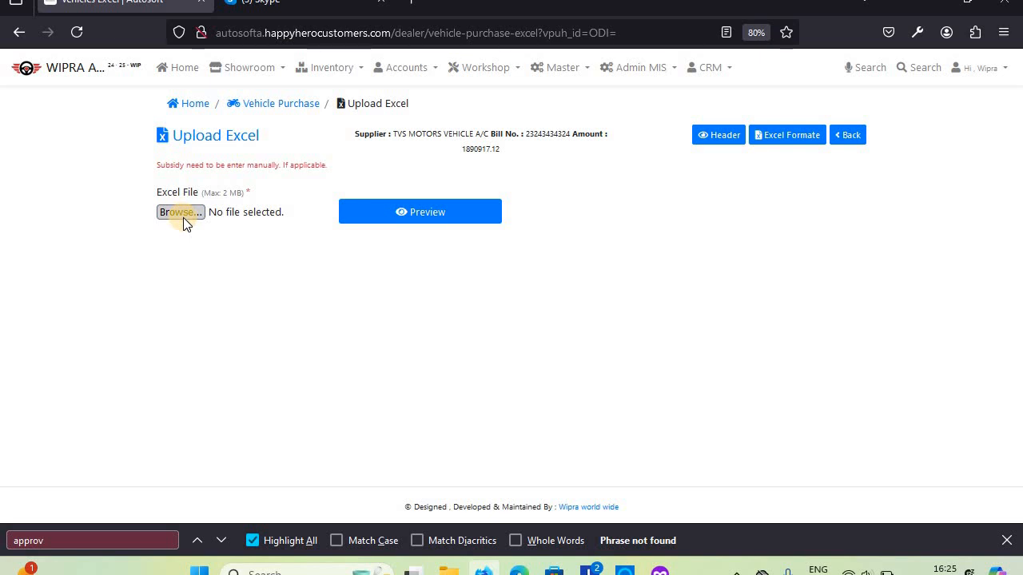
click(787, 137)
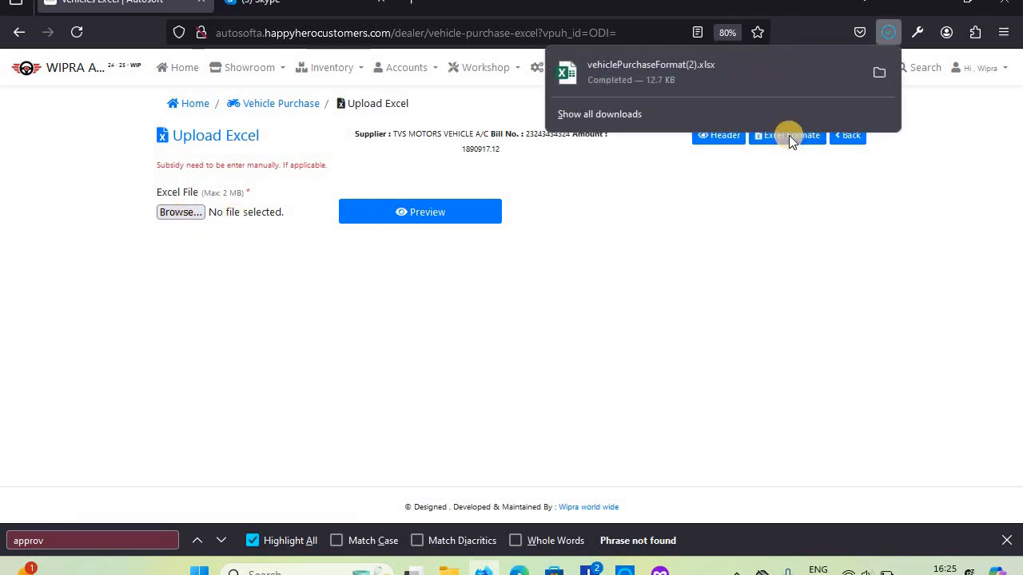
click(688, 57)
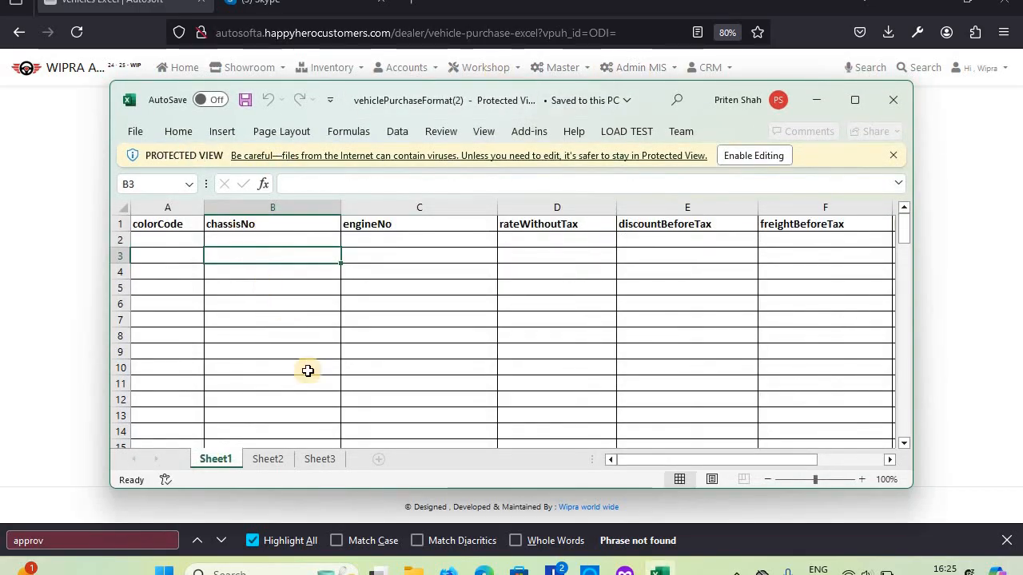
Examine the template's columns one by one from colorCode through batteryNo, and return to the start of row 2
click(155, 242)
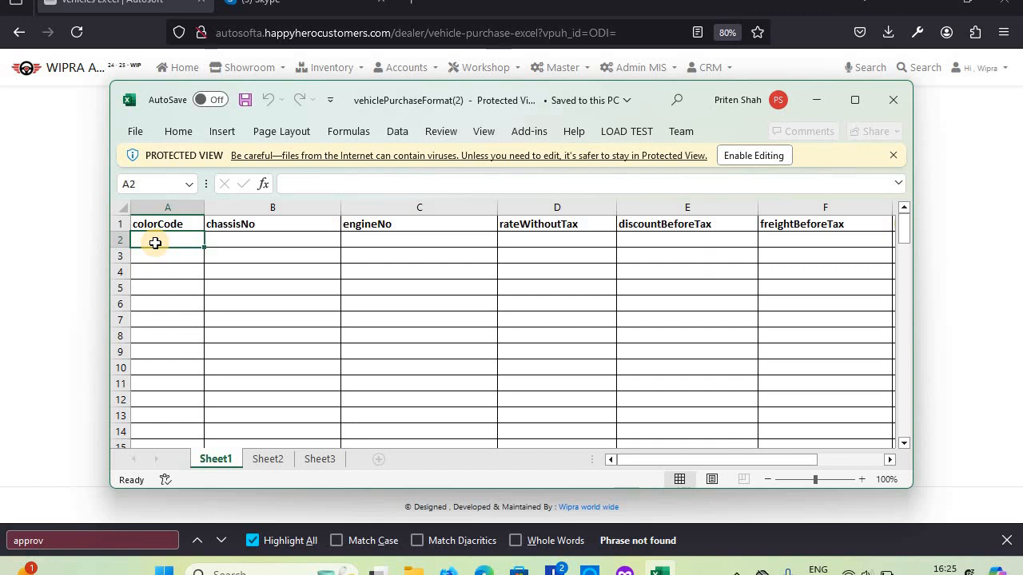
key(Tab)
key(Tab)
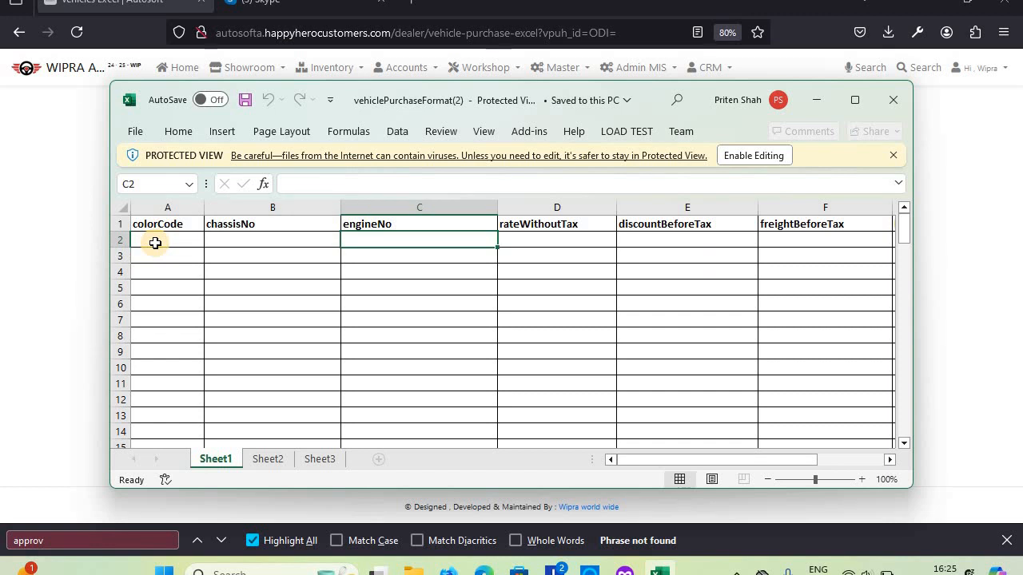
key(Tab)
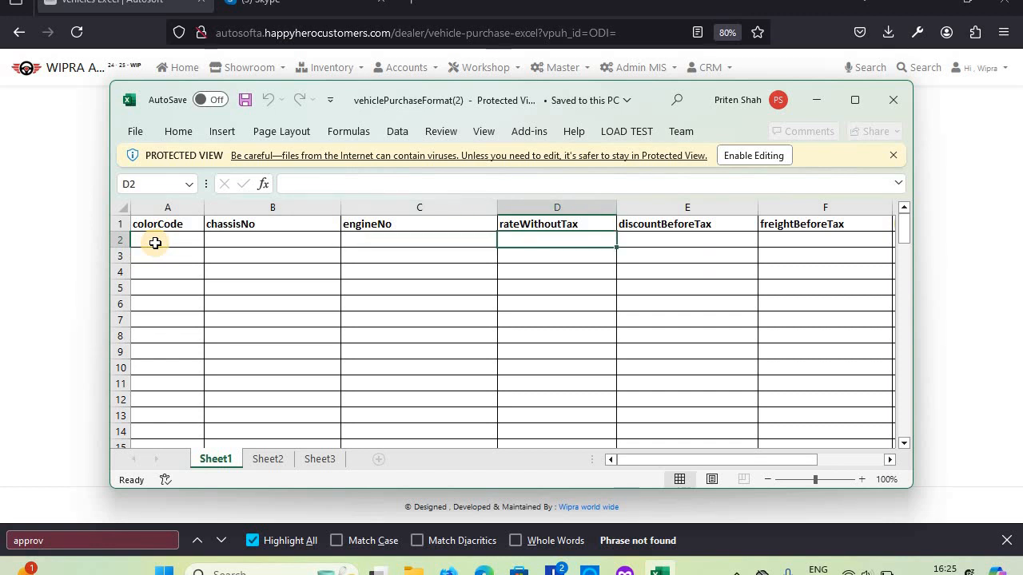
key(Tab)
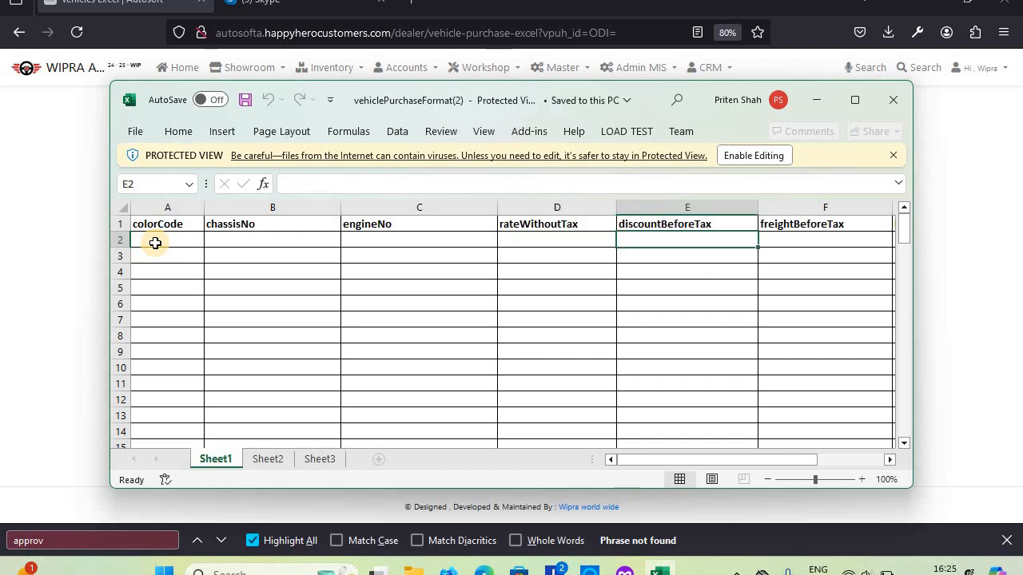
key(Tab)
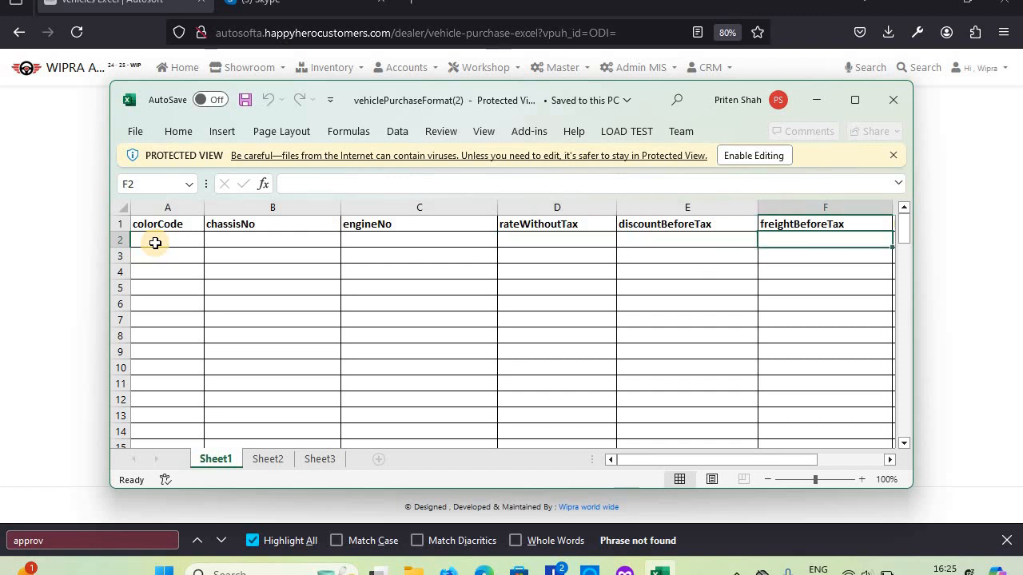
key(Tab)
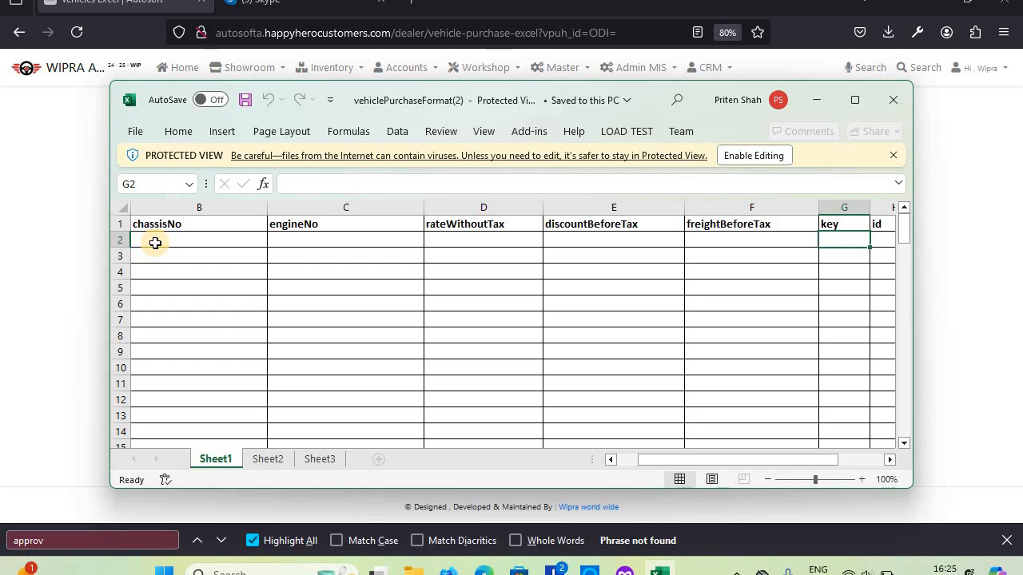
key(Right)
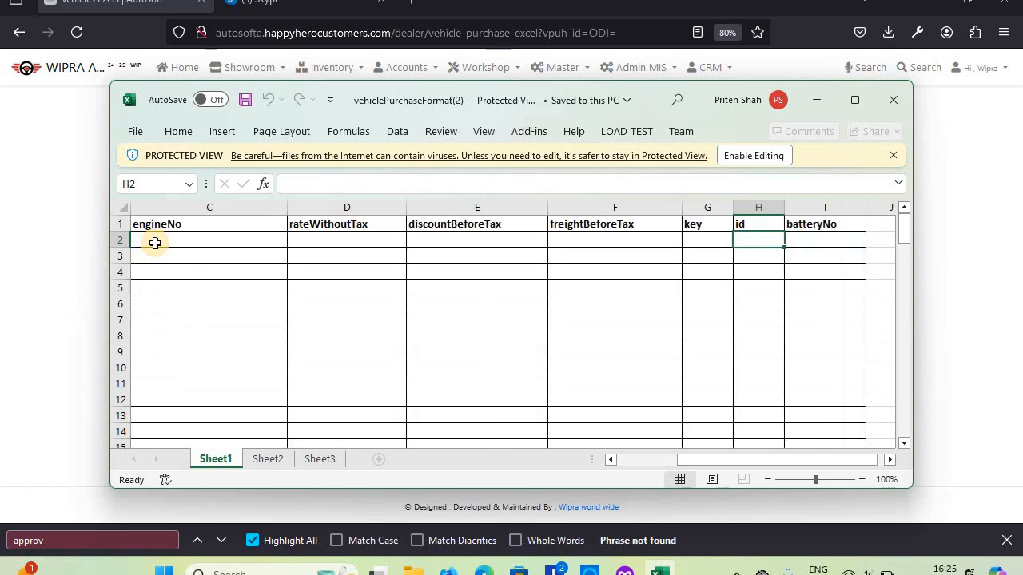
key(Right)
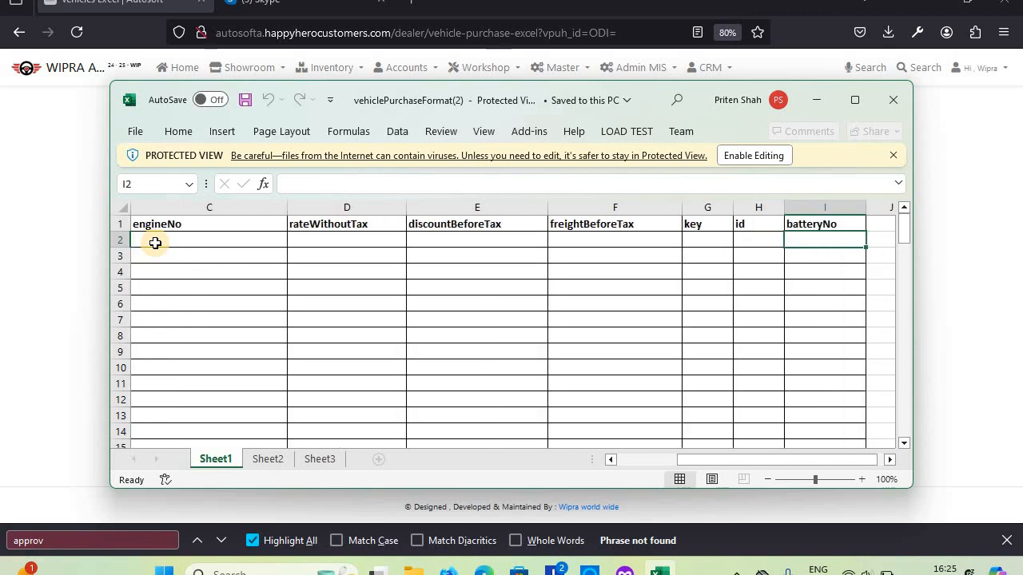
key(Left)
key(Left)
key(Home)
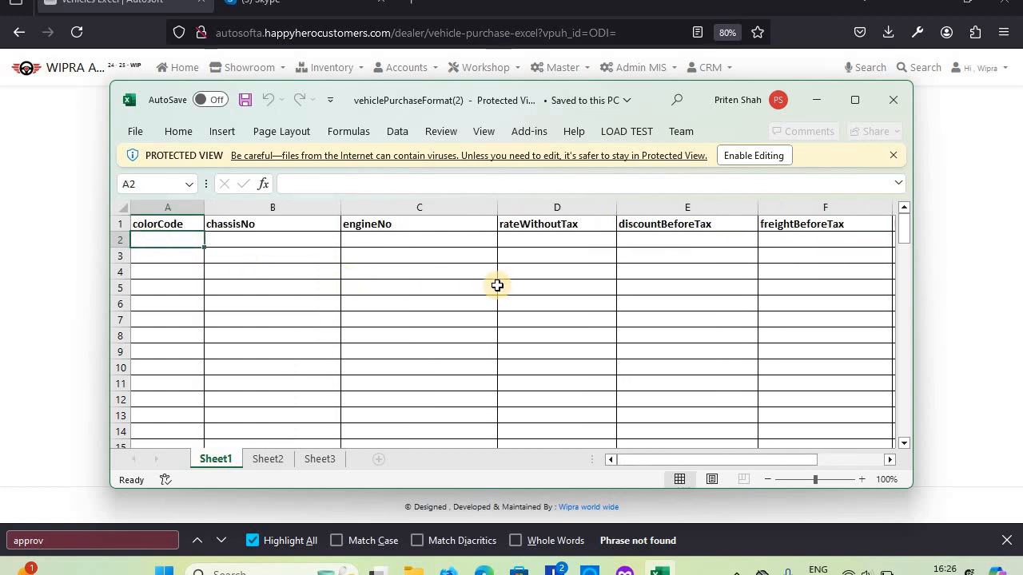
Highlight the colorCode to rateWithoutTax columns, check the remaining columns past batteryNo, and close the workbook
click(558, 210)
key(shift+Left)
key(shift+Left)
key(shift+Left)
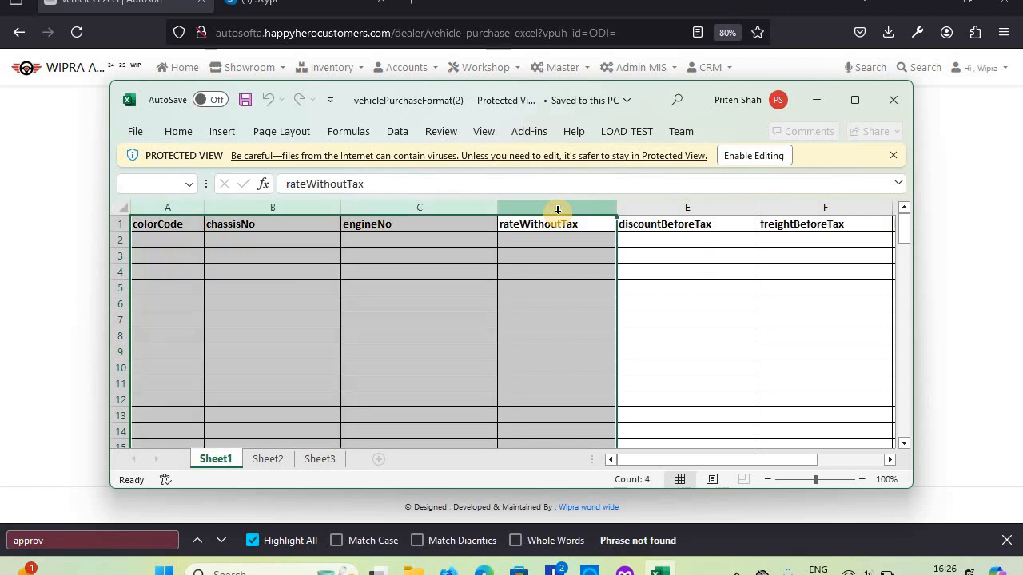
key(Right)
key(Right)
key(Right)
key(Right)
key(Right)
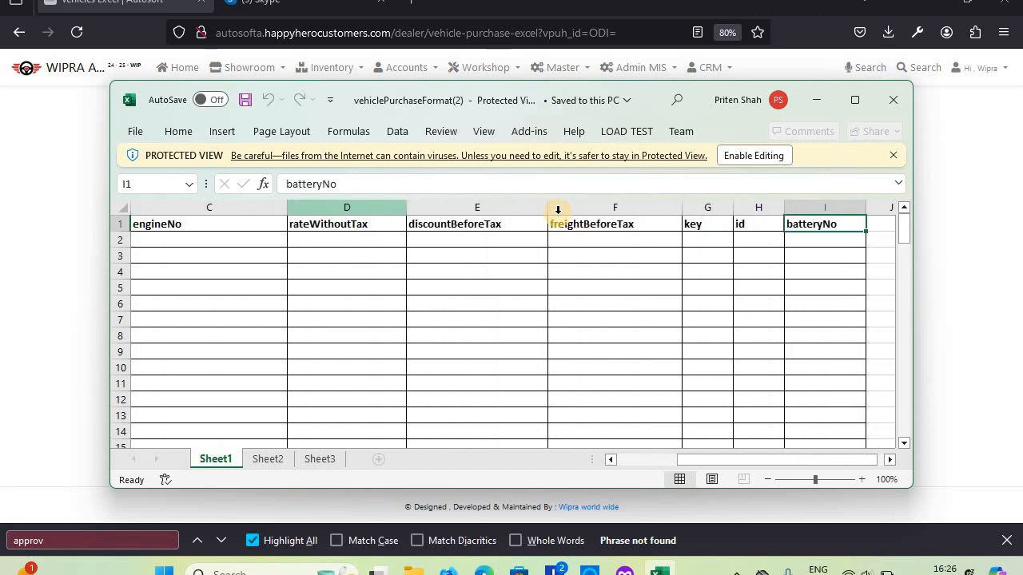
key(Right)
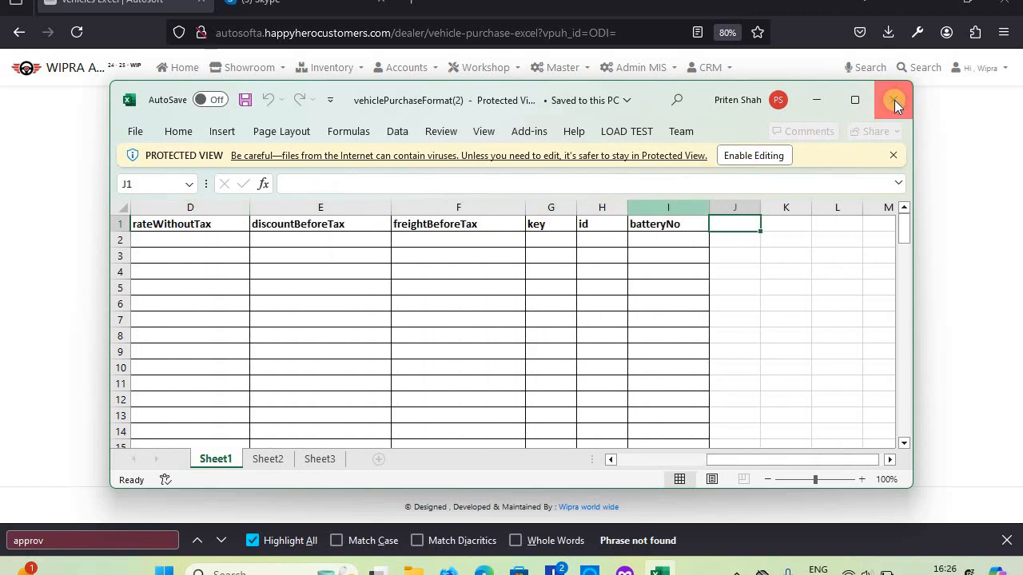
click(894, 102)
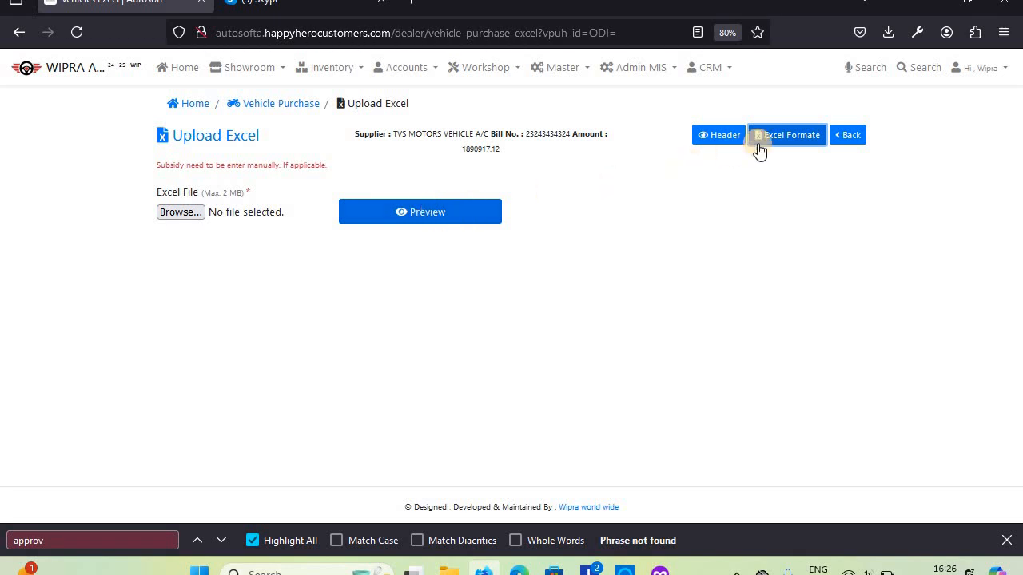
Return to the vehicle purchase list and open the editable vehicle list of the 23-vehicle RAMOL purchase
click(846, 136)
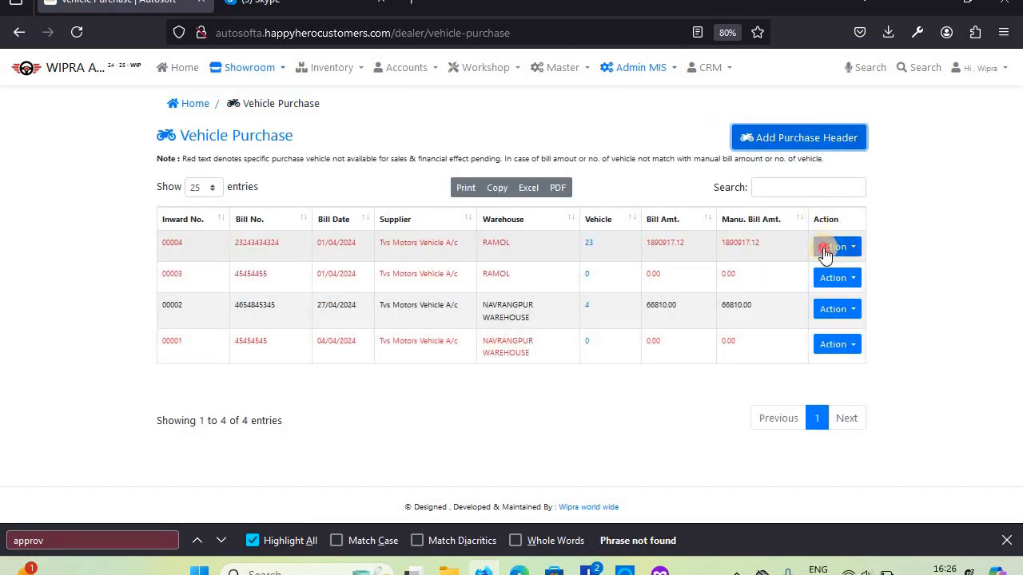
click(828, 249)
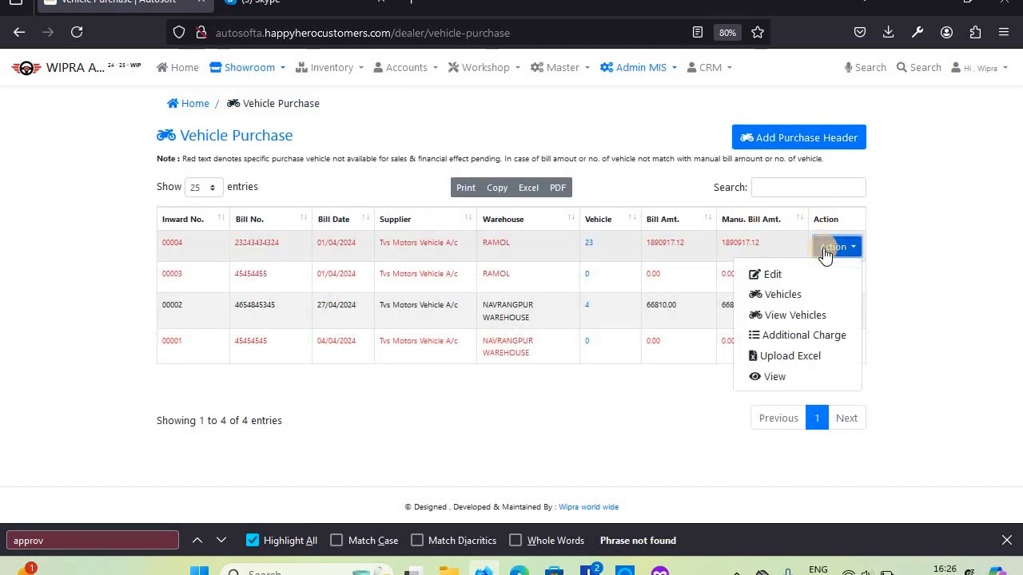
click(779, 296)
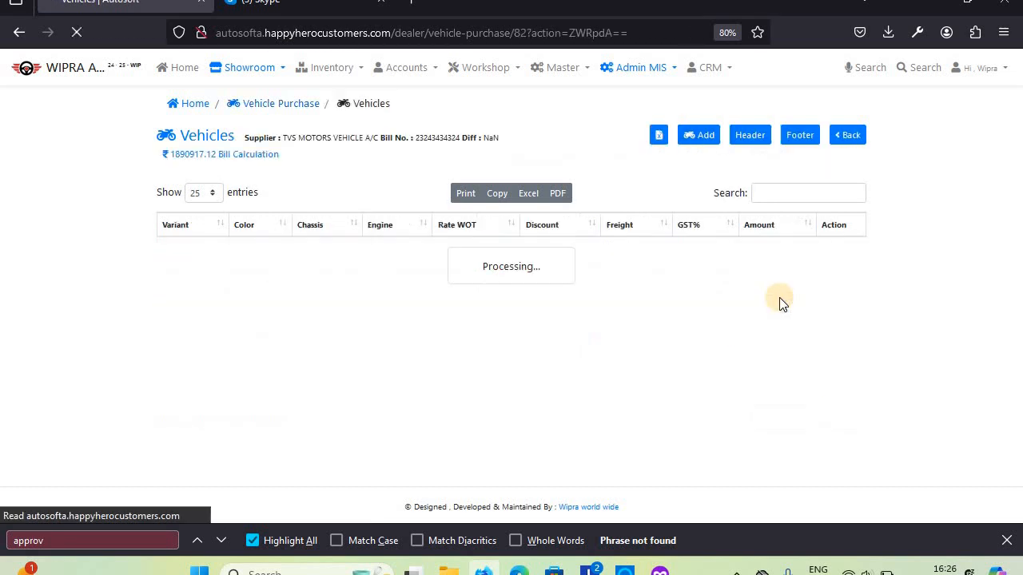
Look through the purchase's vehicle entries and check which actions are available for the first Tvs Jupiter Smw Bs6
scroll(225, 346, down, 3)
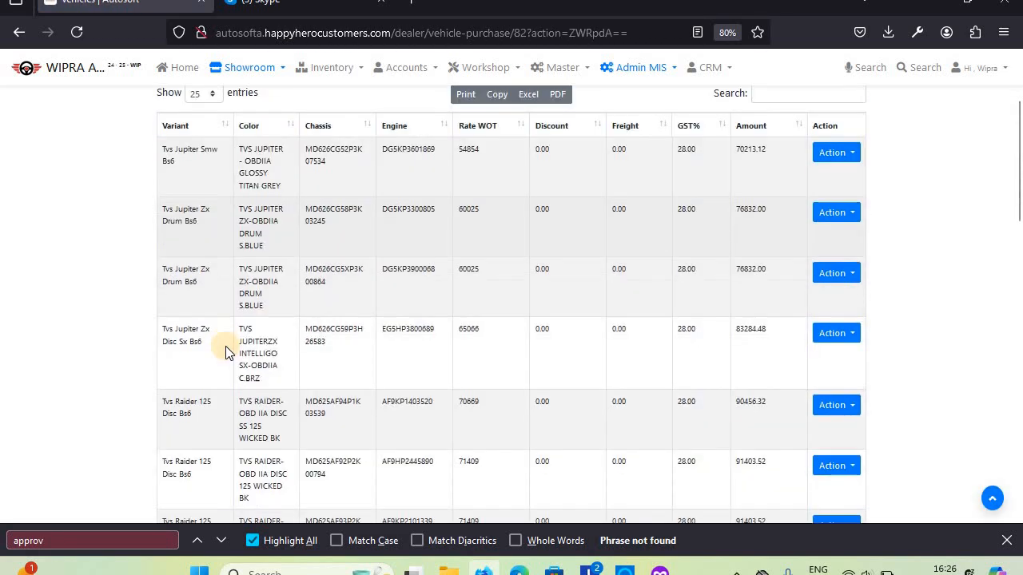
scroll(225, 346, up, 3)
scroll(226, 346, down, 5)
scroll(225, 345, down, 3)
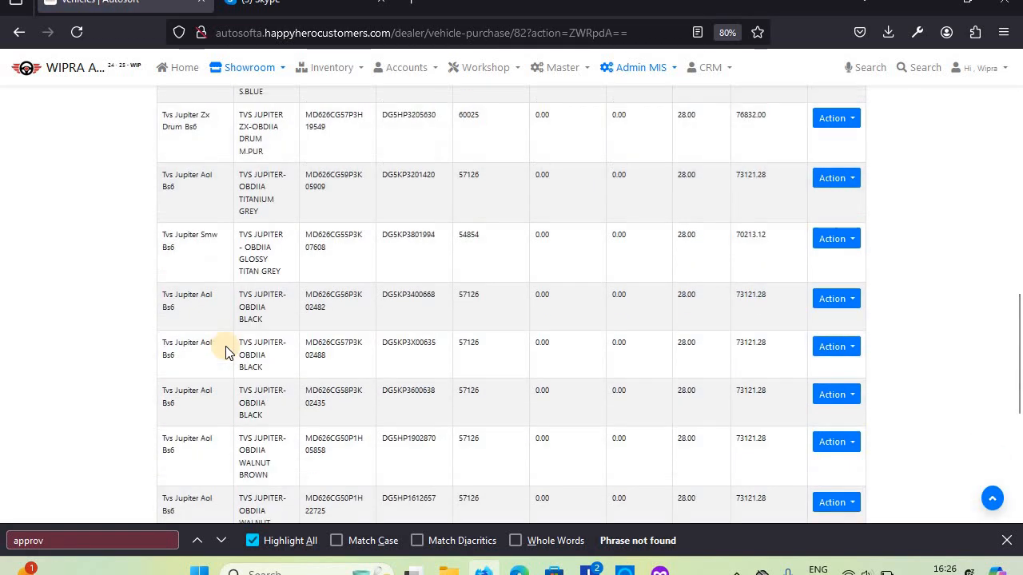
scroll(226, 346, up, 8)
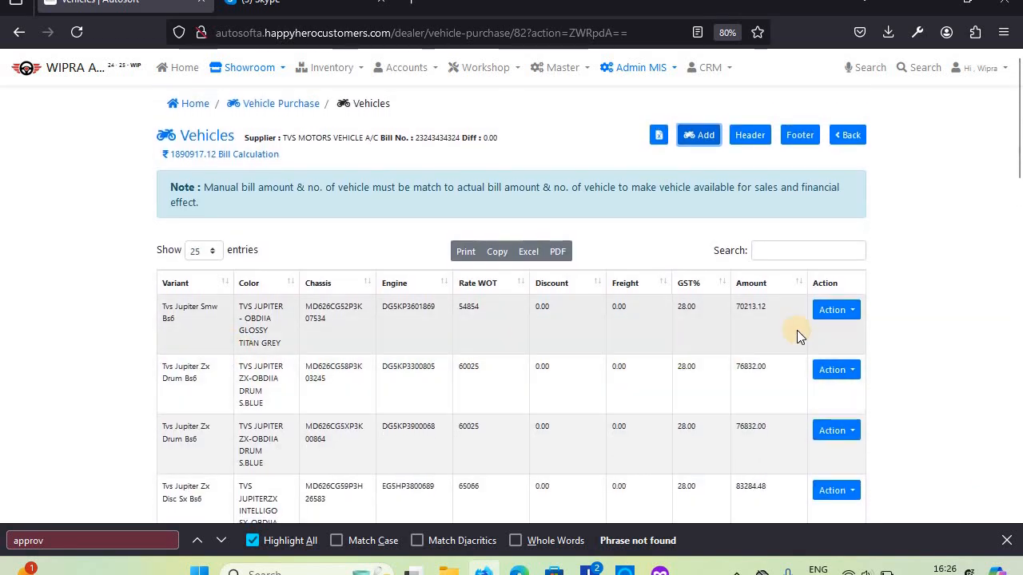
click(837, 313)
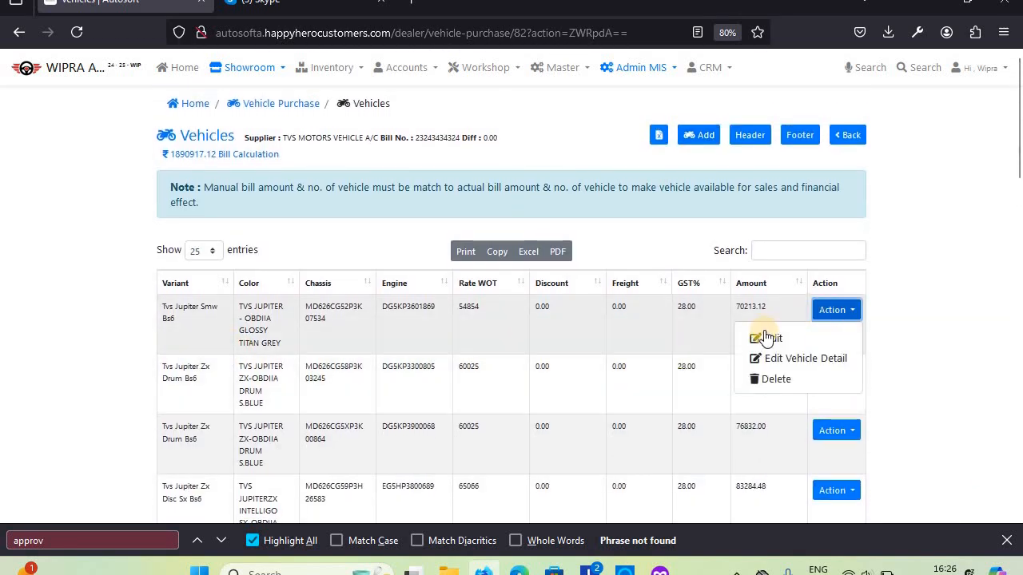
click(964, 306)
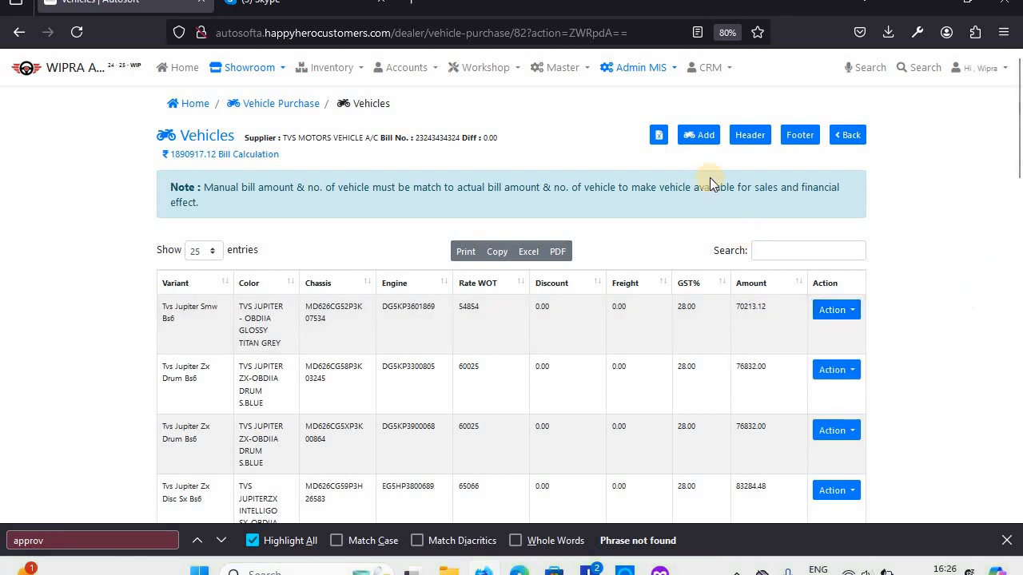
Start a new vehicle entry with model variant Apache - 545, check its color options and keep BLACK (001)
click(707, 137)
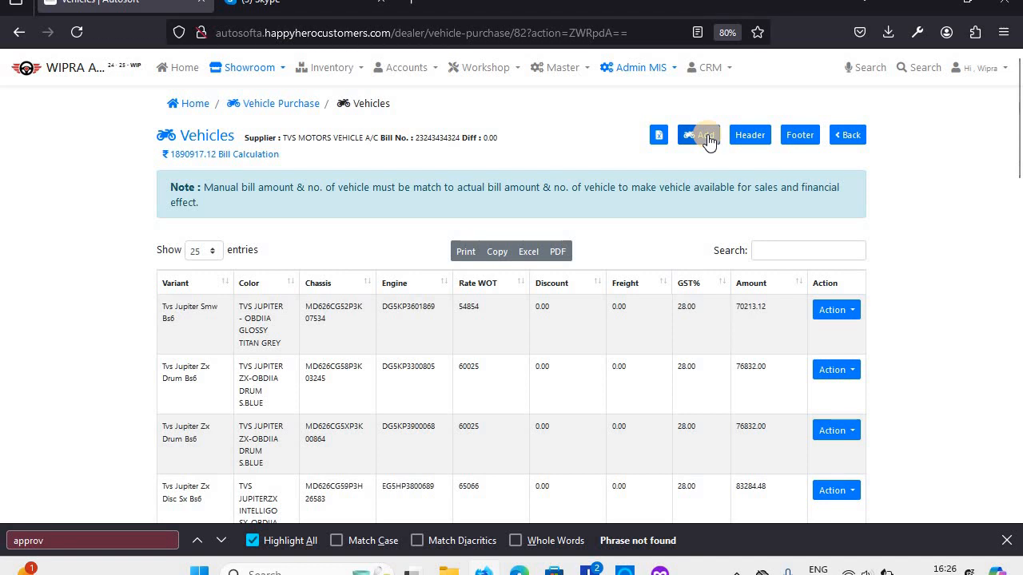
click(707, 136)
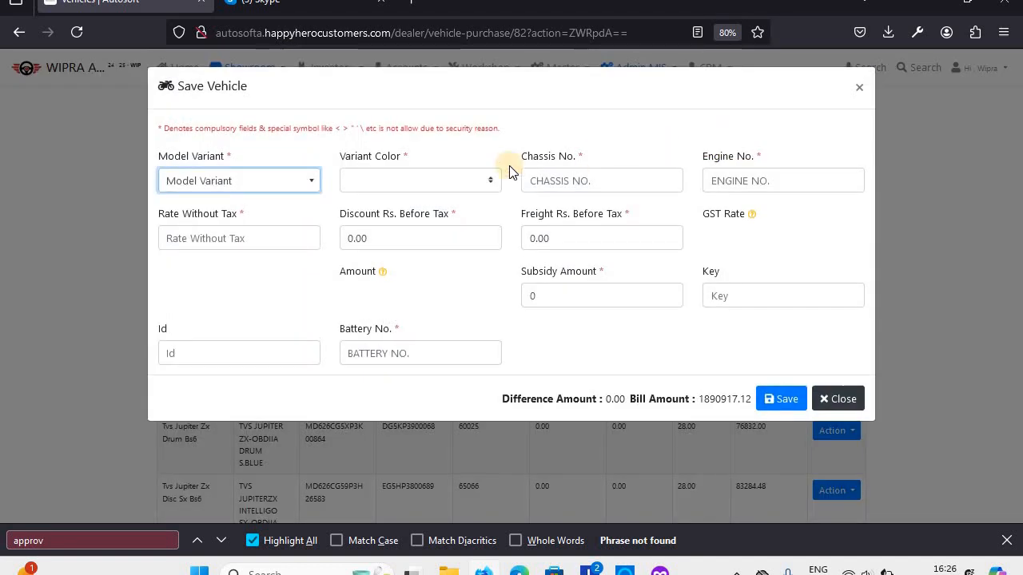
click(229, 183)
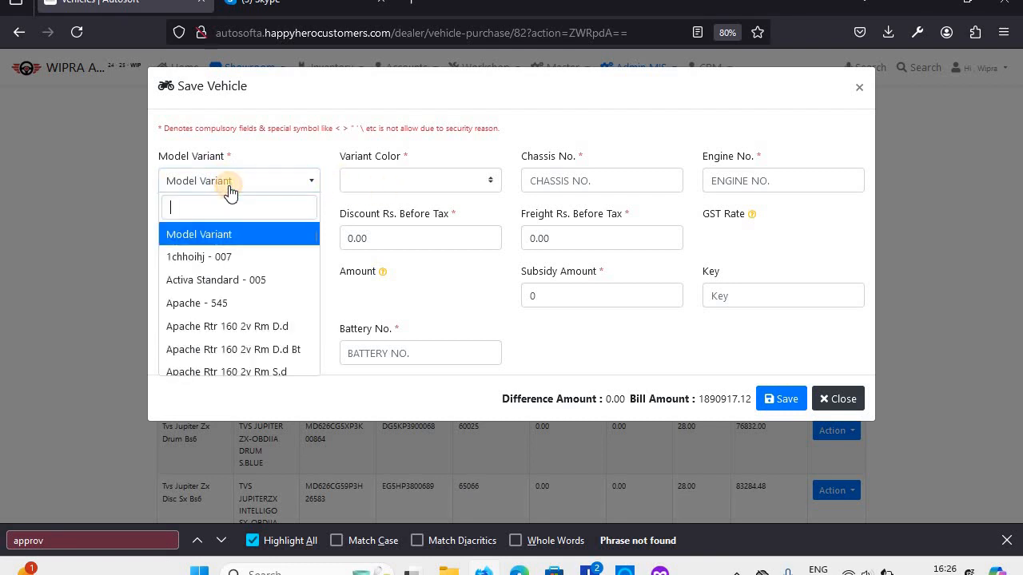
click(210, 304)
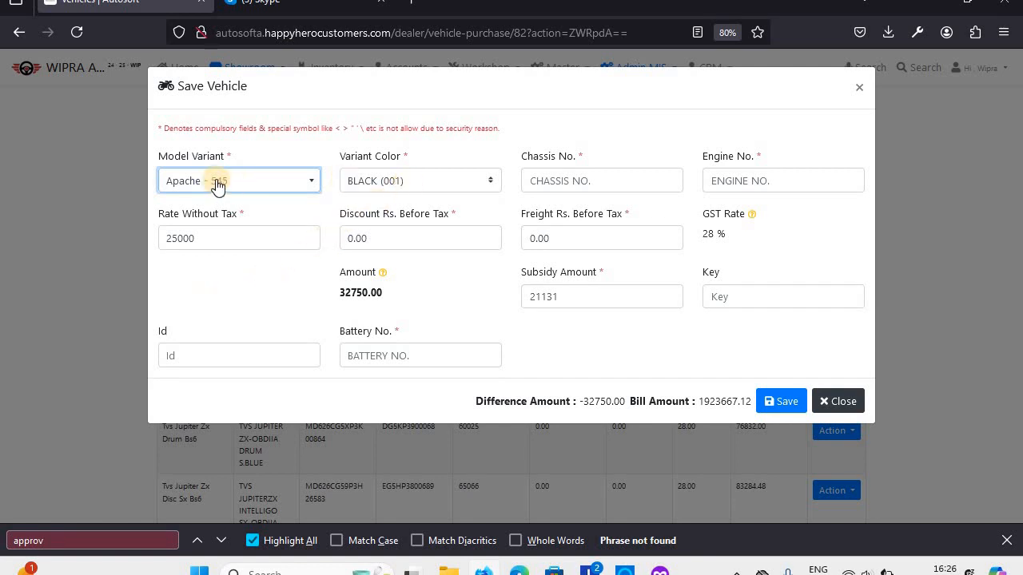
click(410, 177)
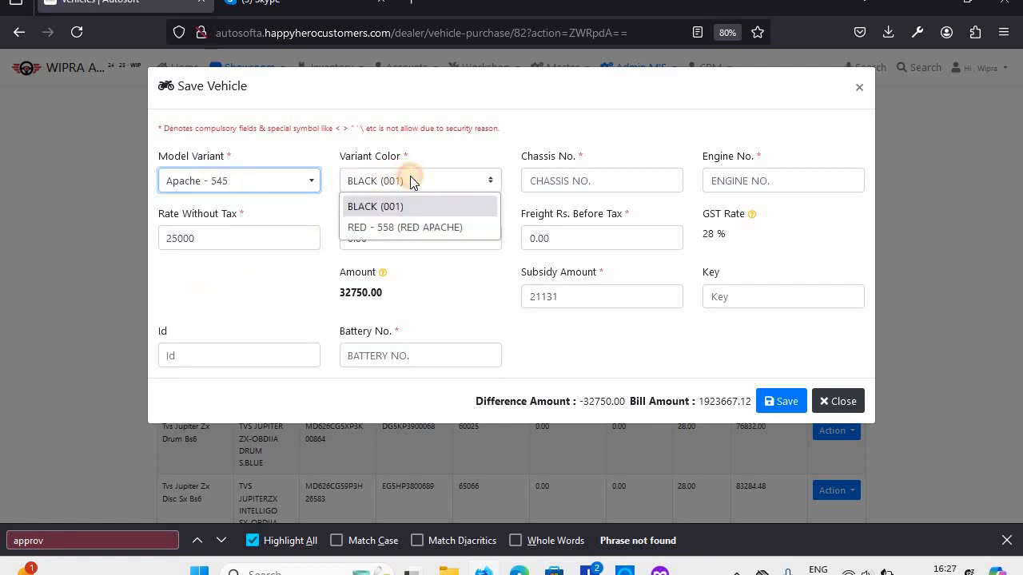
click(410, 178)
click(410, 178)
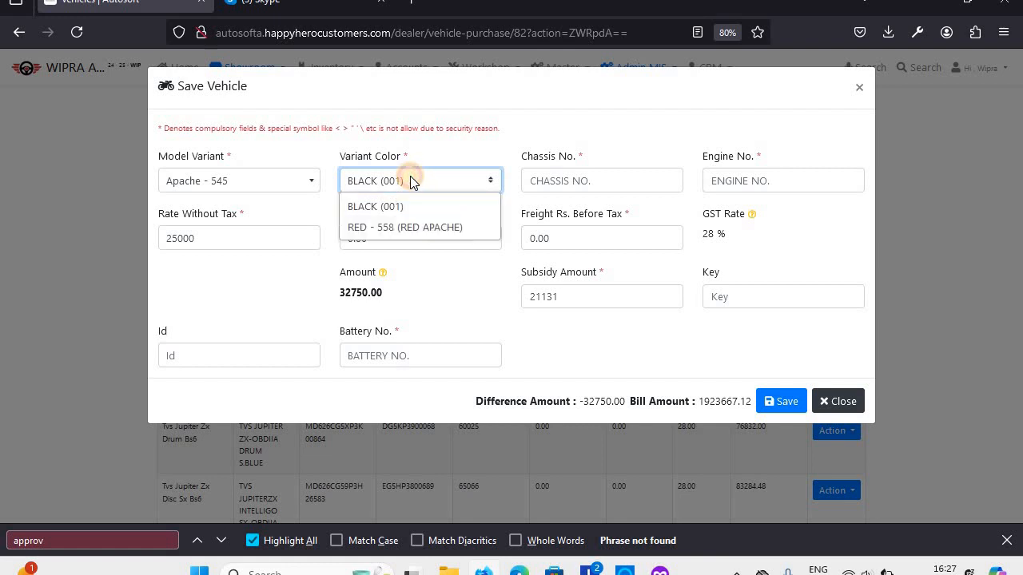
click(486, 197)
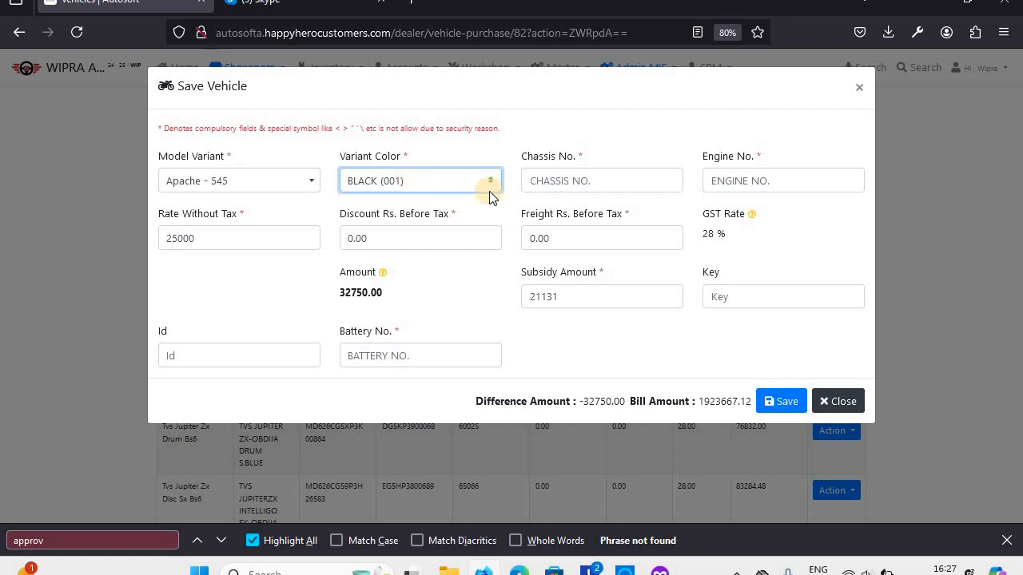
Enter chassis number 56665, engine number 3434354 and battery number 3454545 for the new Apache, keeping its rate and discount
click(532, 183)
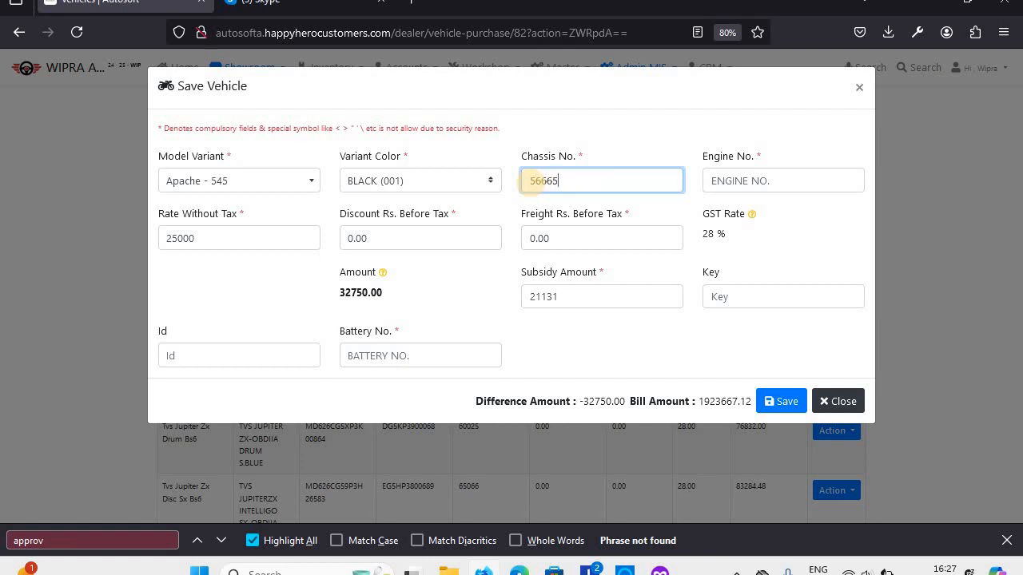
key(Tab)
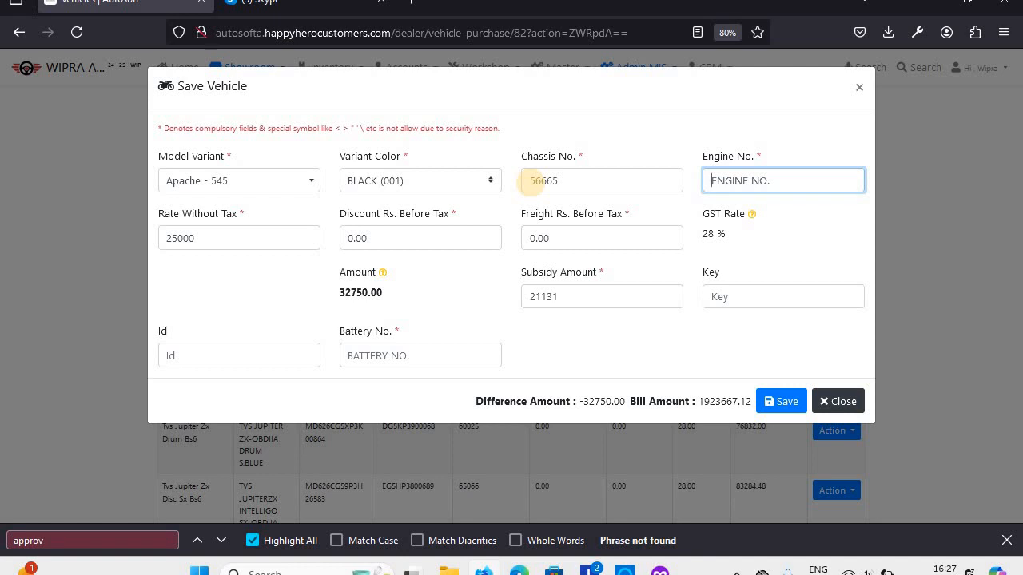
text(3434354)
key(Tab)
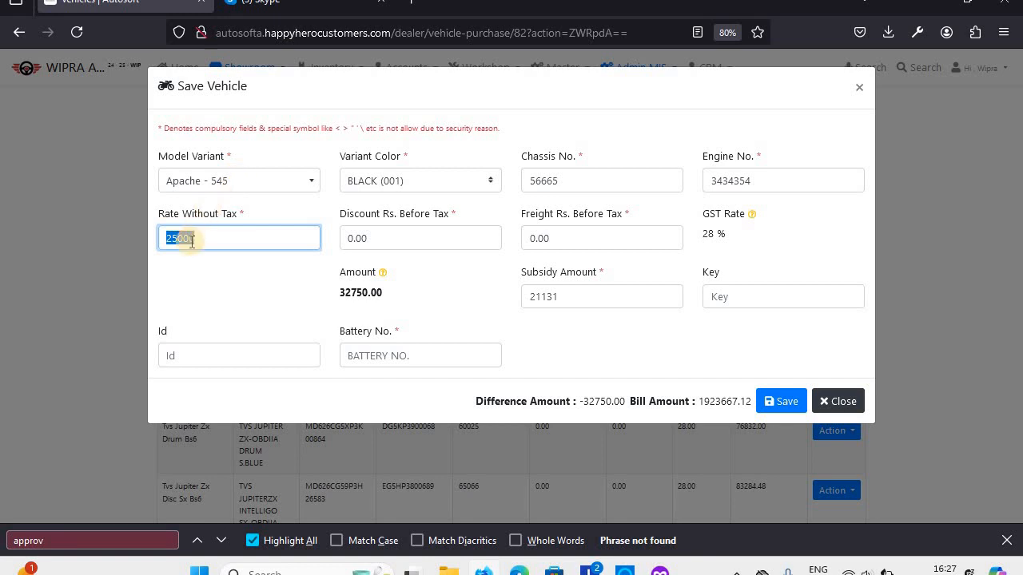
click(358, 217)
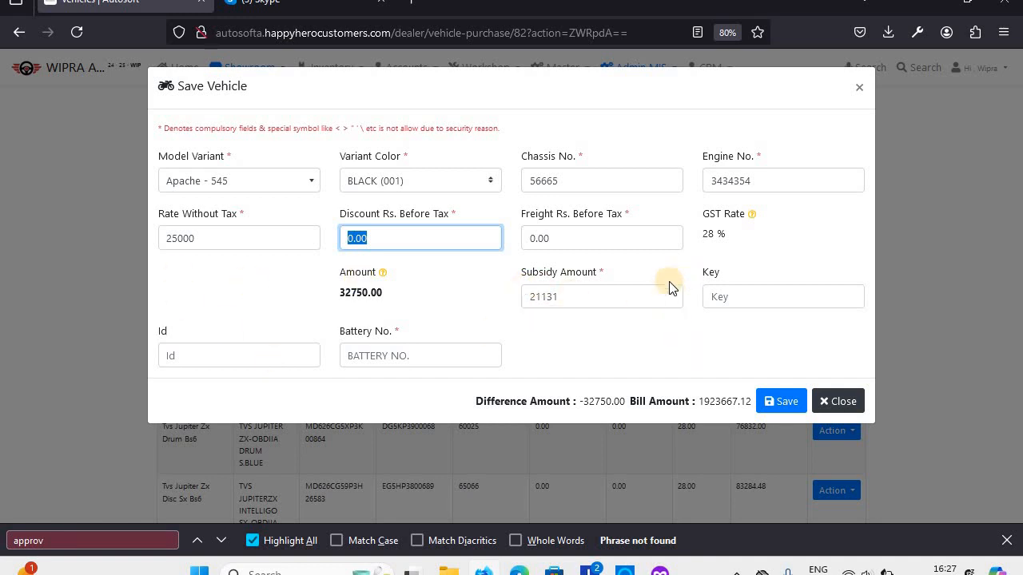
click(397, 353)
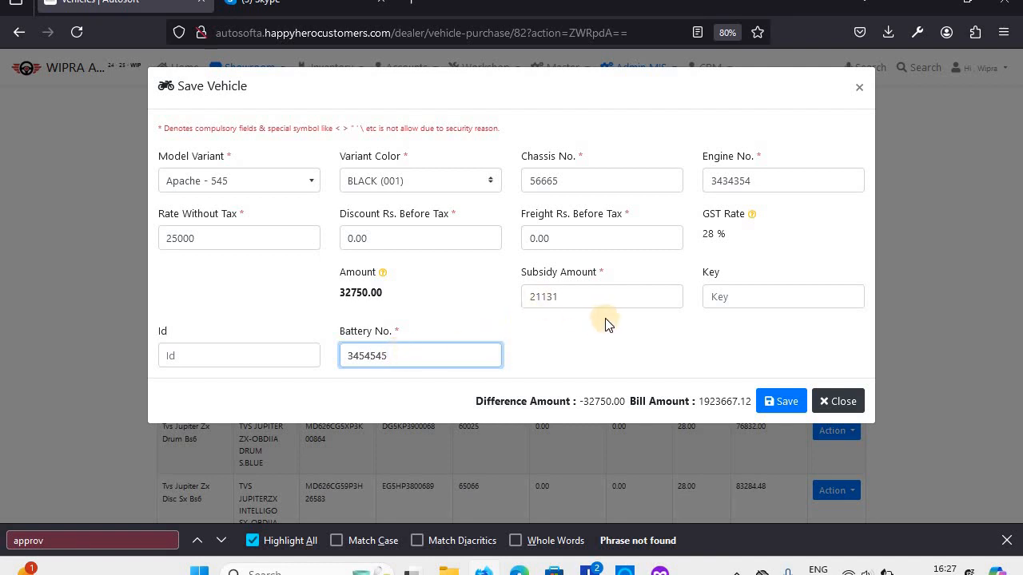
Set the new Apache's subsidy amount to 0, save the vehicle and close the entry form
click(584, 297)
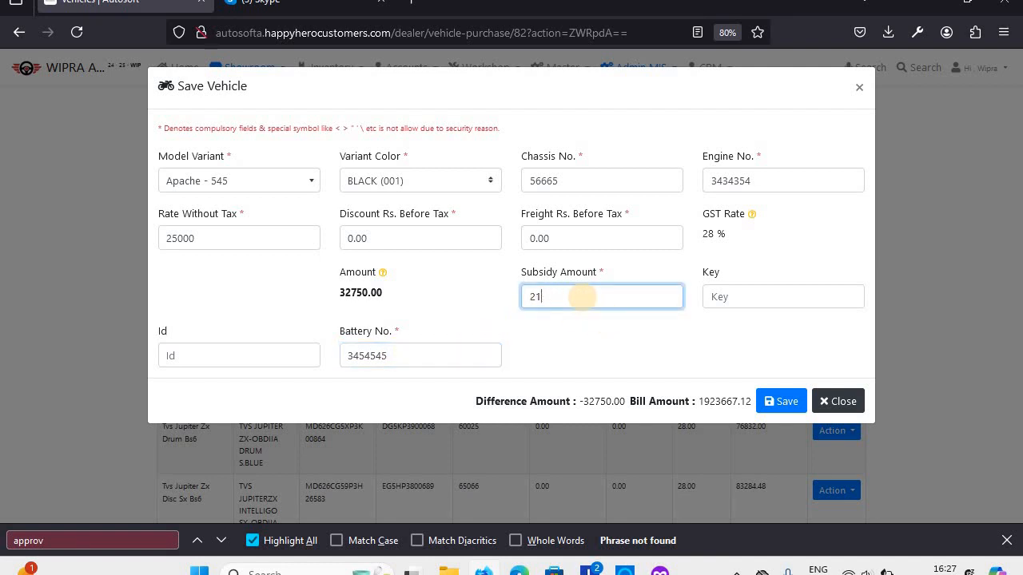
key(BackSpace)
key(BackSpace)
text(0)
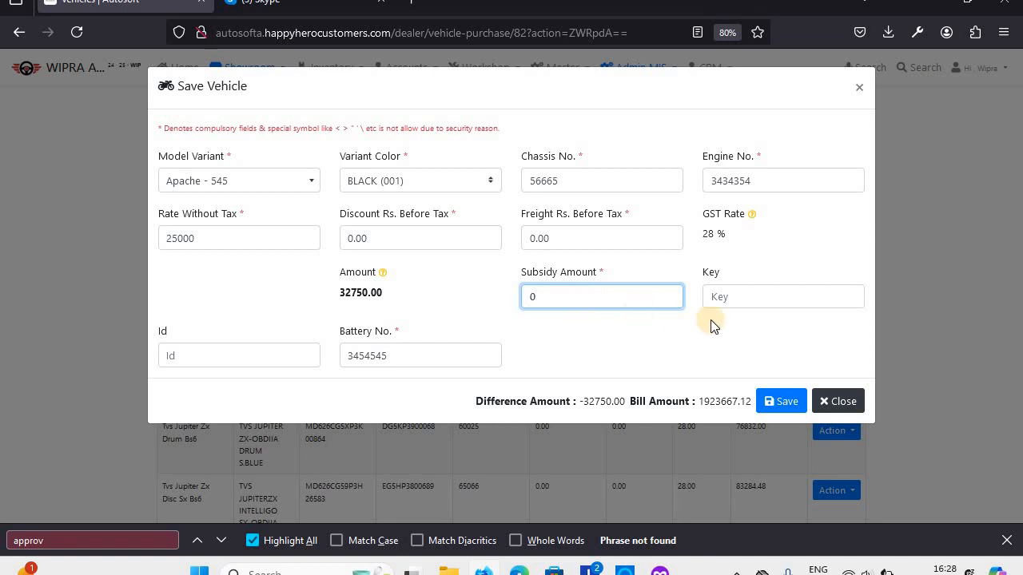
click(782, 407)
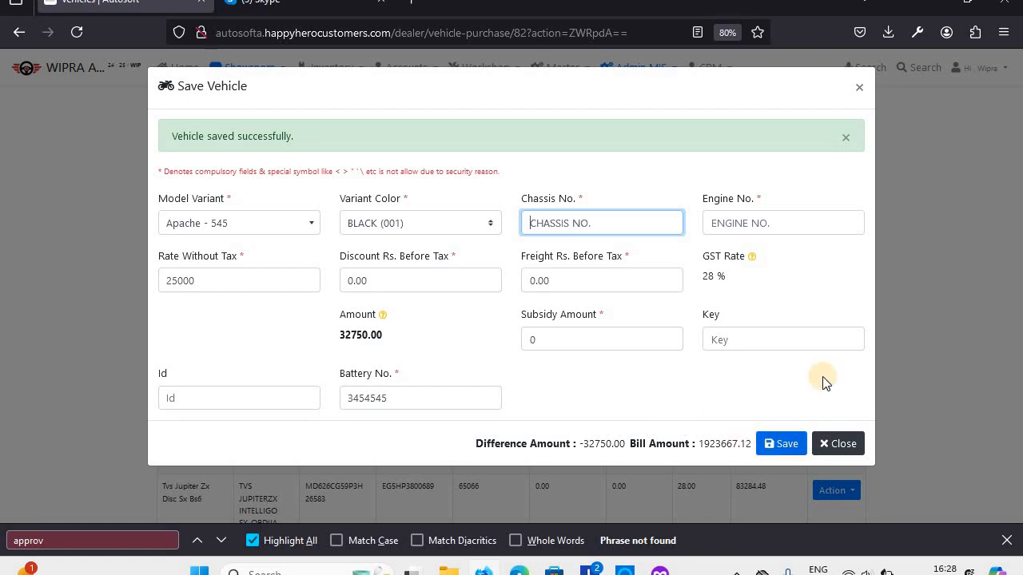
click(826, 443)
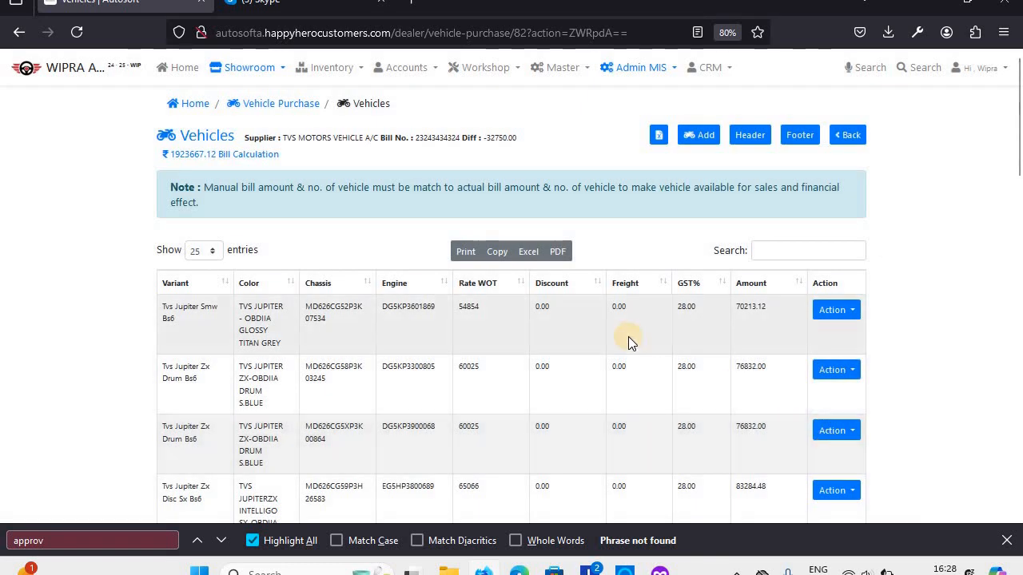
Look through the vehicle list down to the newly added Apache entry and return to its beginning
scroll(628, 336, down, 10)
scroll(628, 336, down, 10)
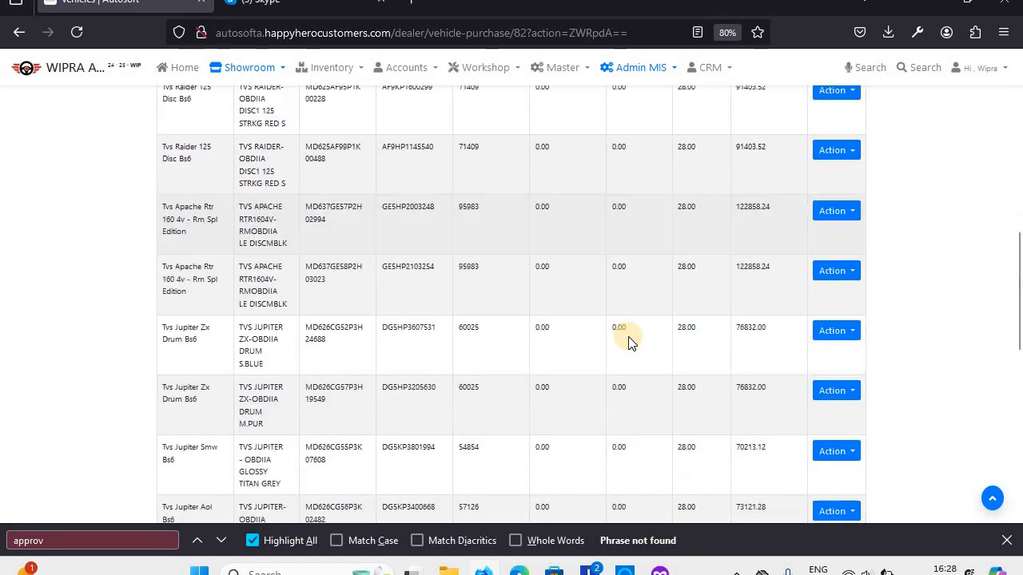
scroll(628, 337, down, 1)
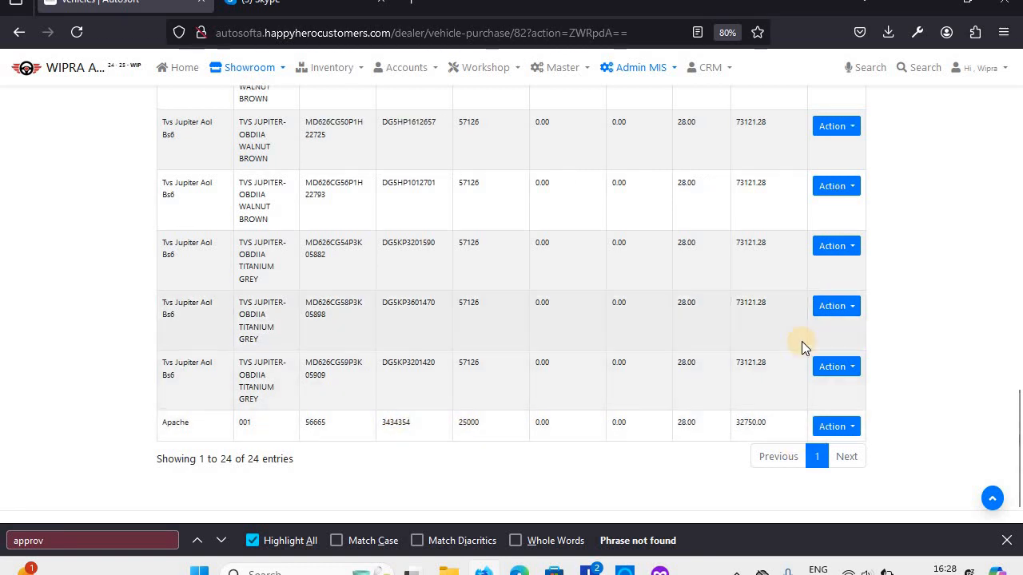
scroll(801, 341, up, 5)
scroll(801, 341, up, 15)
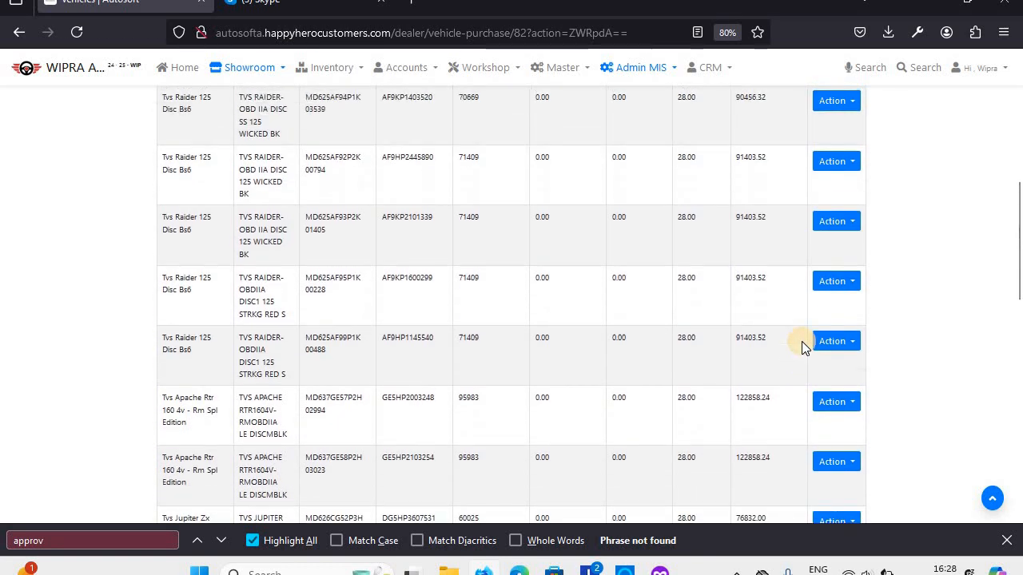
scroll(801, 341, down, 1)
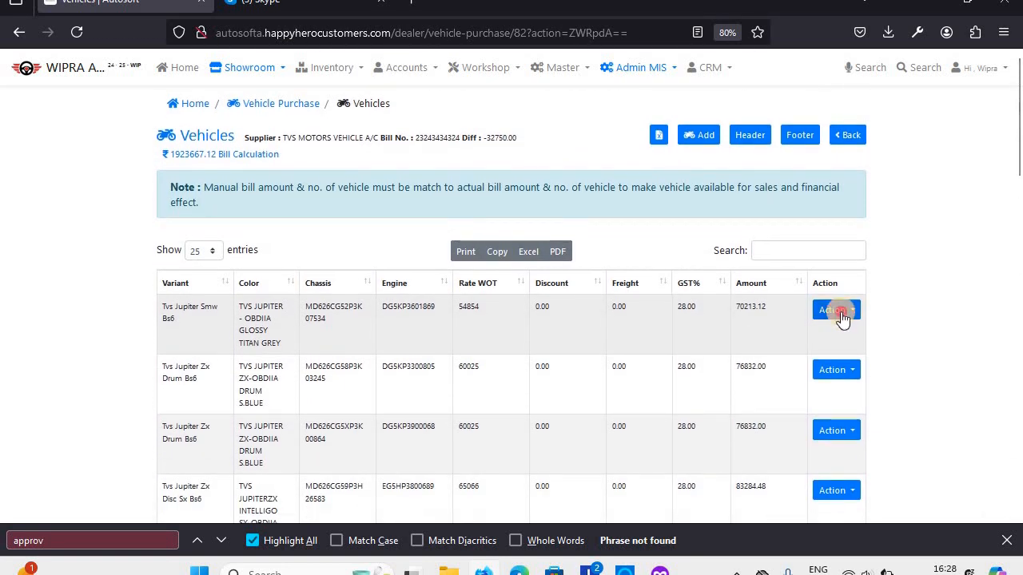
View the editable vehicle details of the first Tvs Jupiter Smw Bs6 and close the form without saving
click(836, 311)
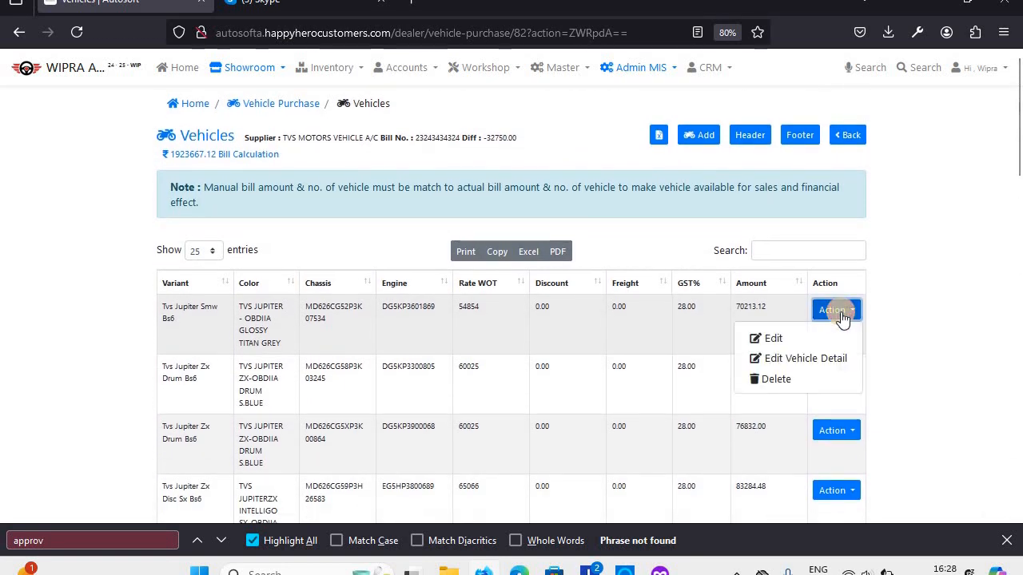
click(796, 360)
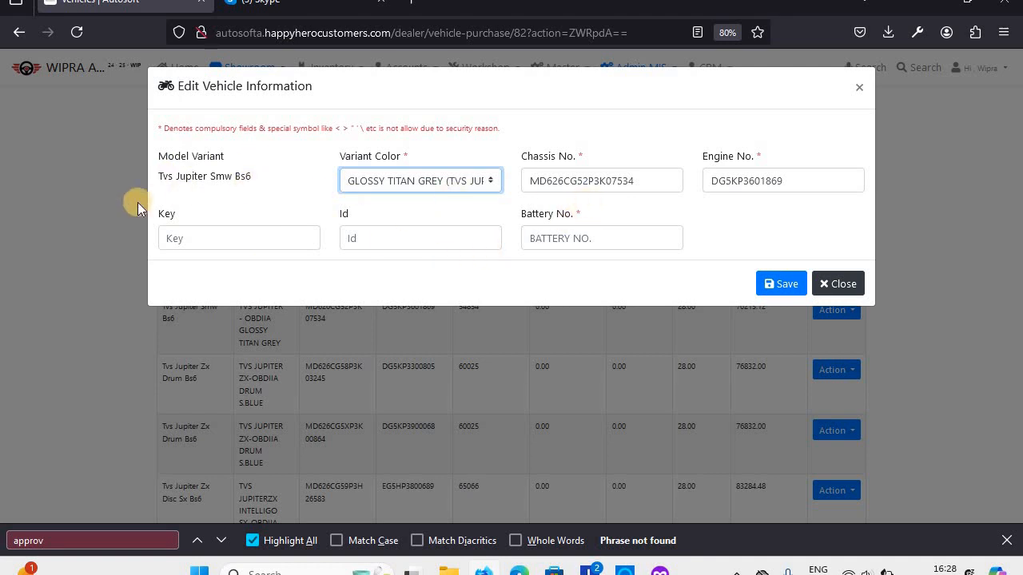
click(836, 285)
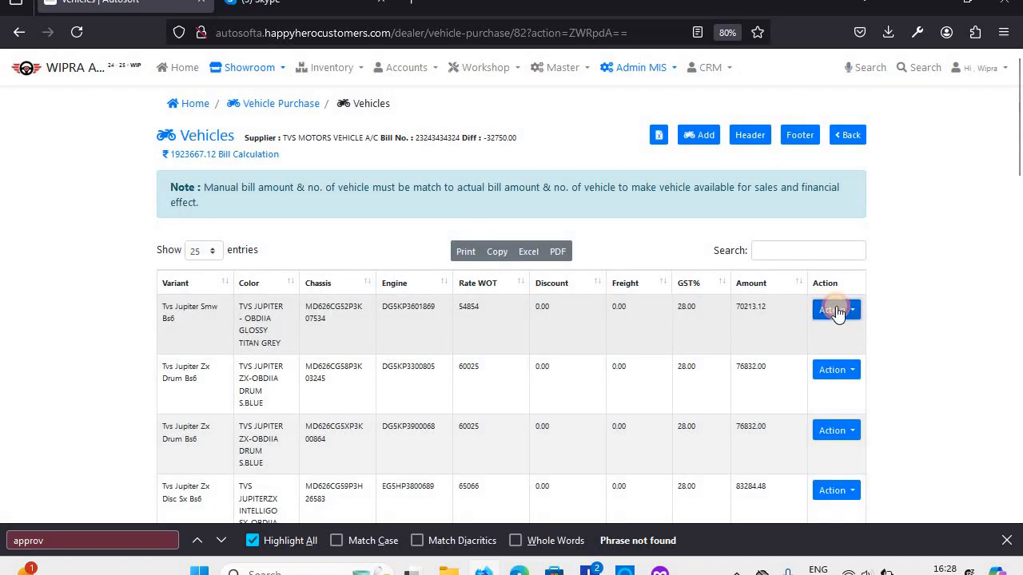
Open the first Tvs Jupiter Smw Bs6 for full editing, accept the new rate without tax, and close without saving
click(837, 312)
click(779, 338)
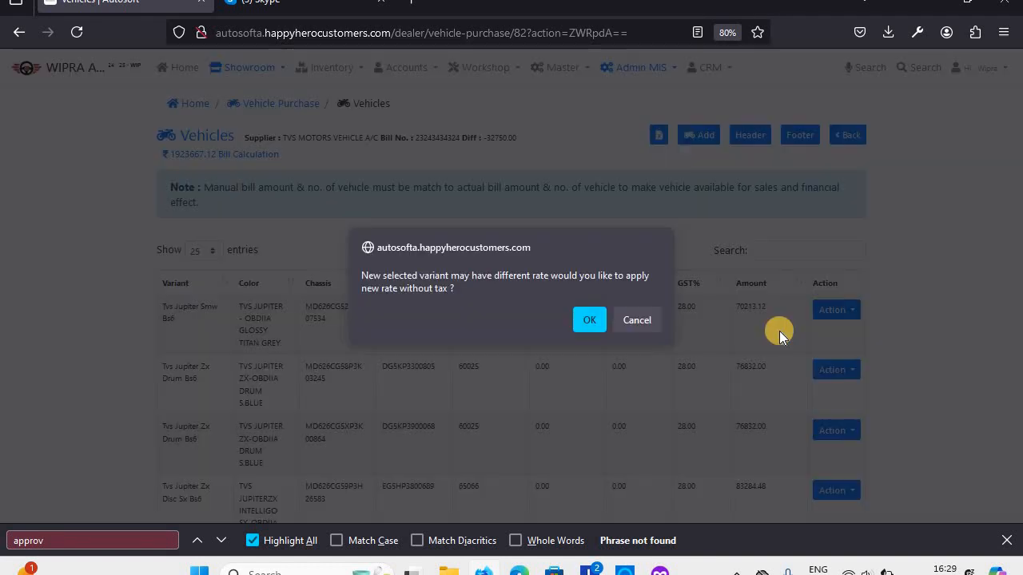
click(591, 319)
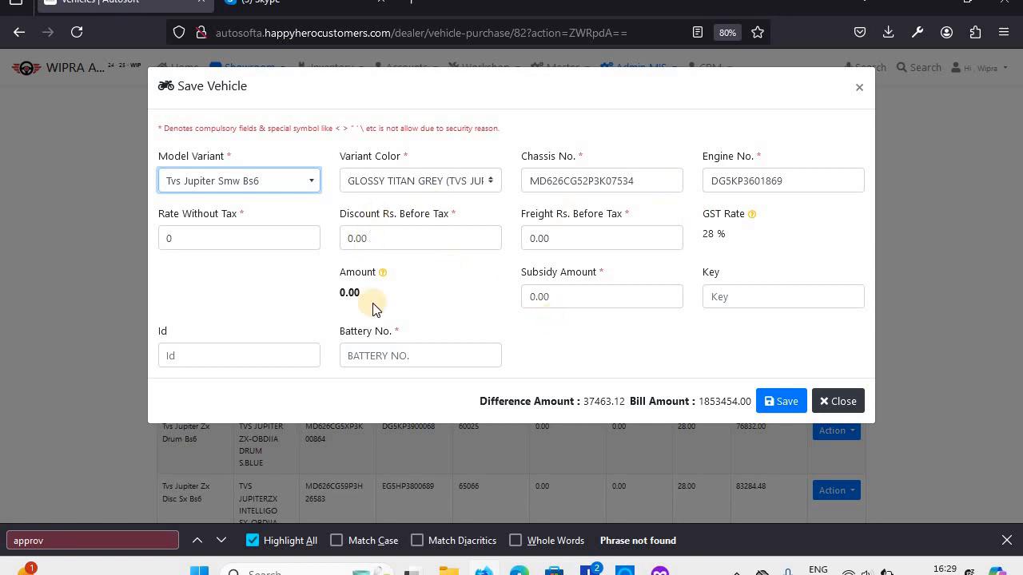
click(857, 89)
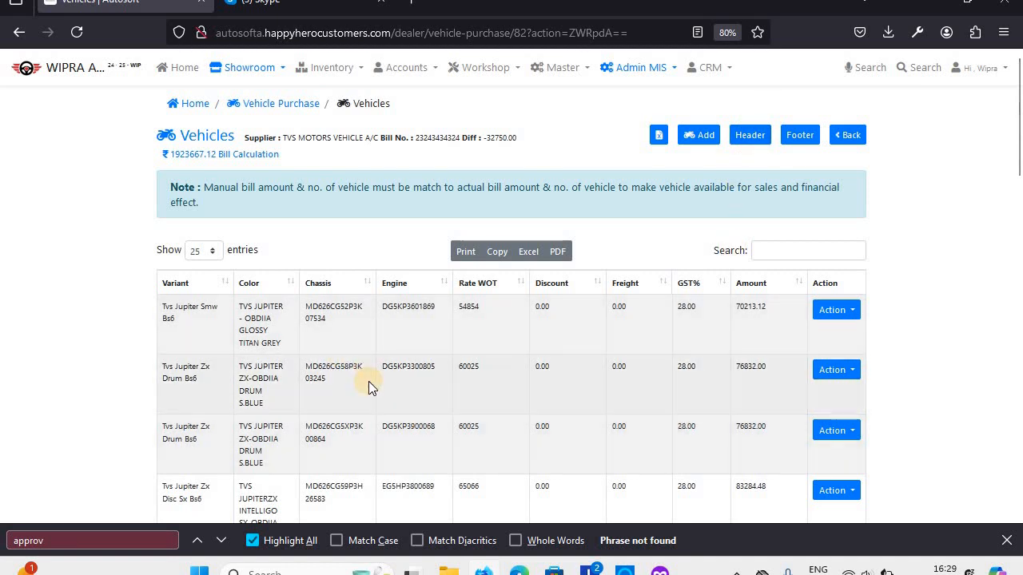
scroll(368, 381, down, 2)
scroll(369, 381, up, 2)
scroll(368, 381, down, 3)
scroll(368, 381, up, 1)
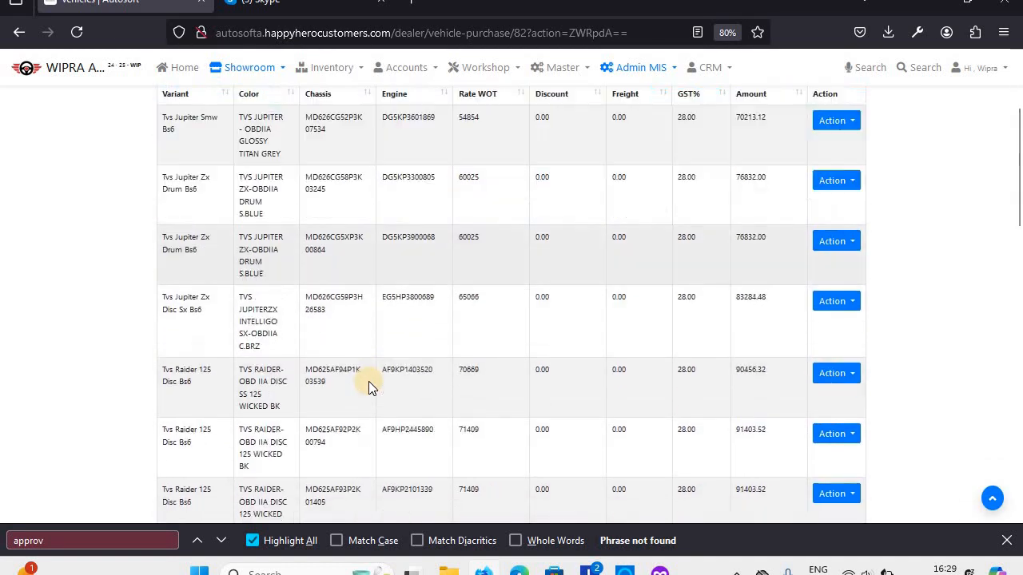
Open the purchase footer and look through its discount, freight, insurance, other charge and round amount fields
scroll(368, 382, up, 3)
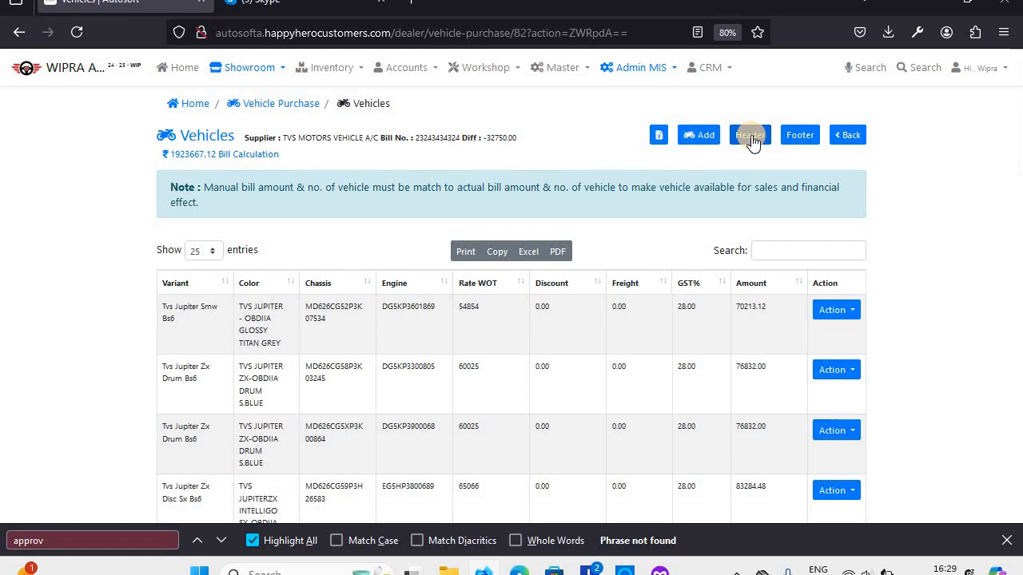
click(800, 140)
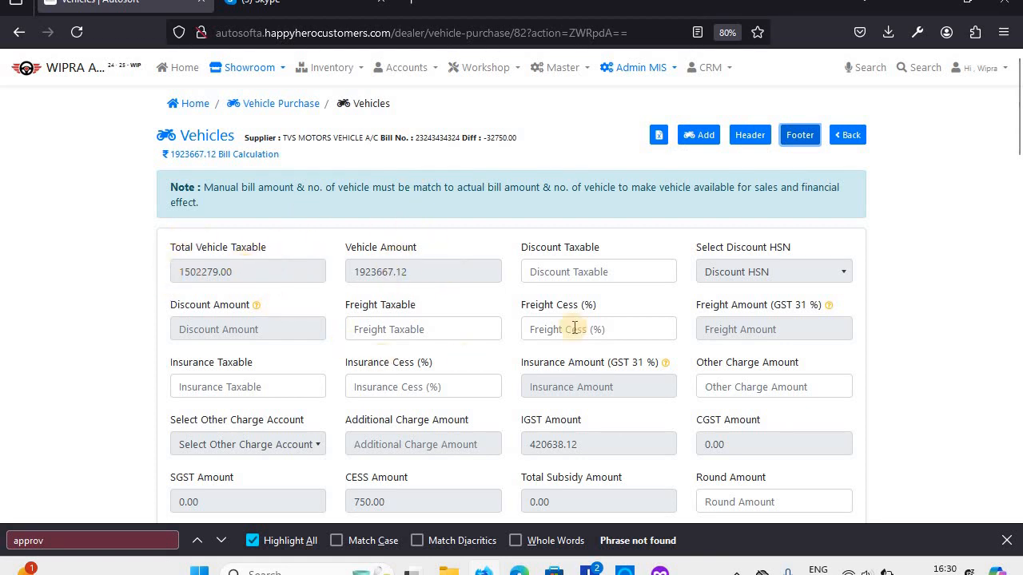
click(388, 329)
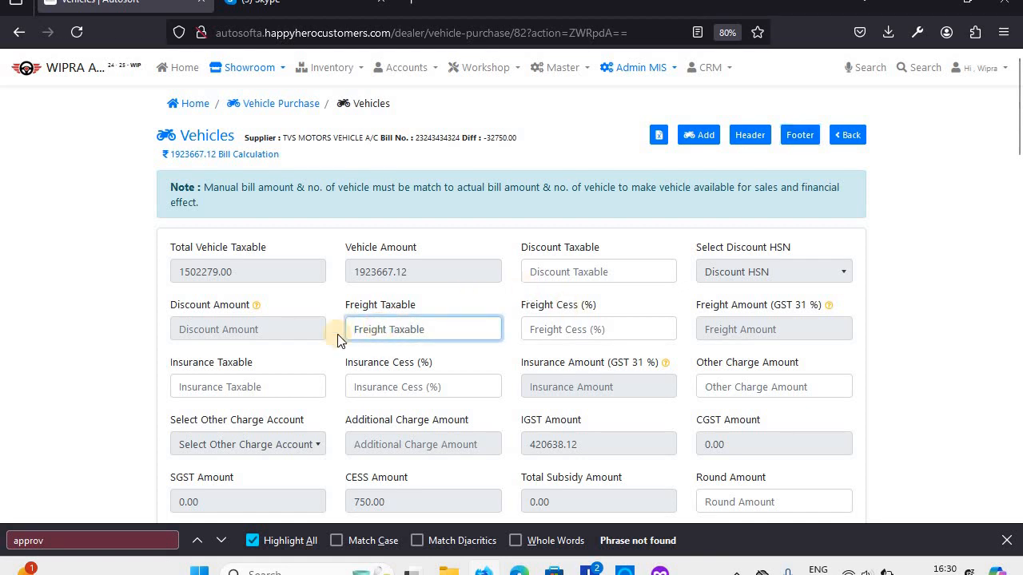
click(223, 387)
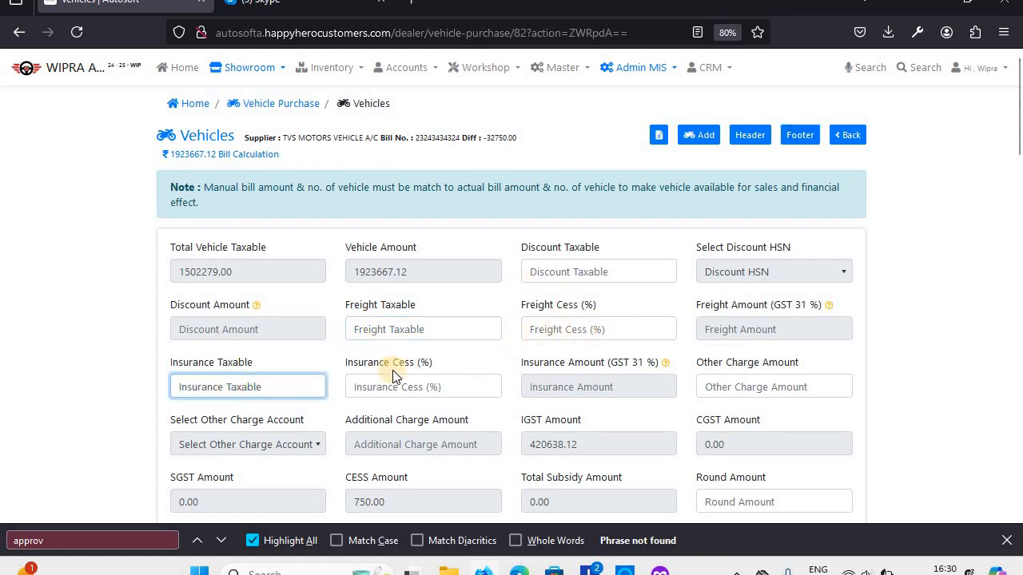
scroll(385, 370, down, 3)
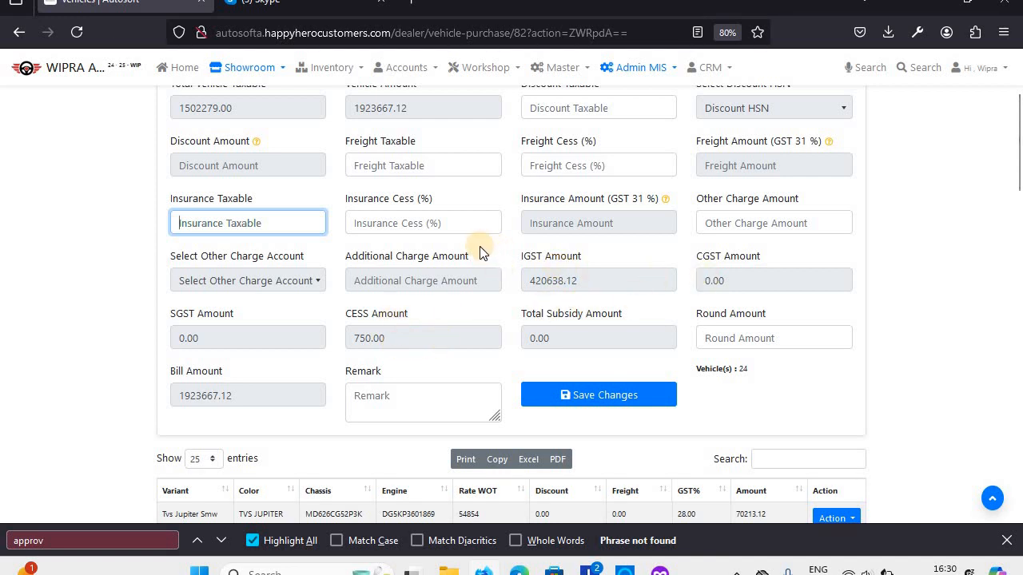
scroll(480, 233, up, 1)
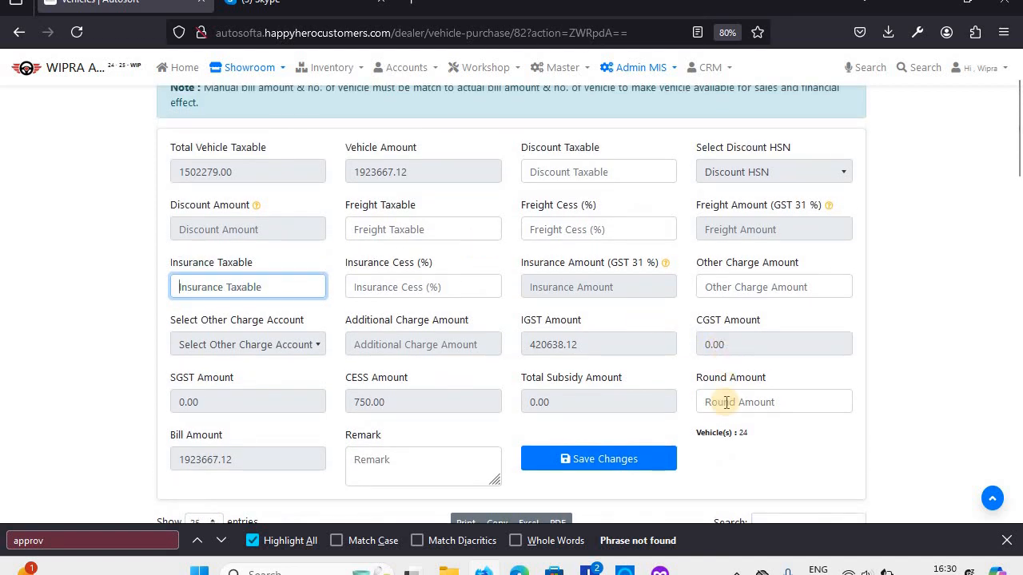
mouse_move(726, 403)
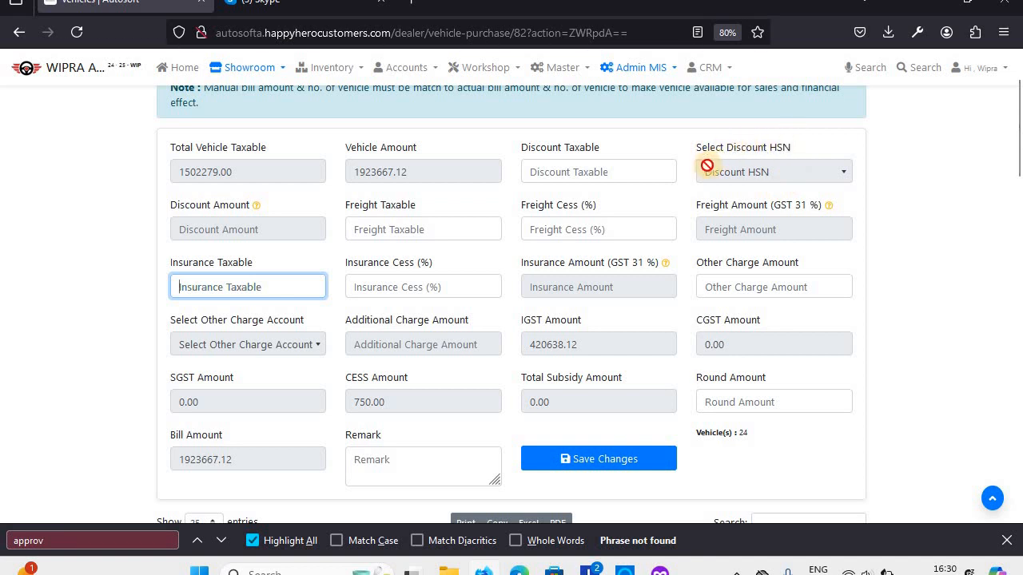
mouse_move(659, 181)
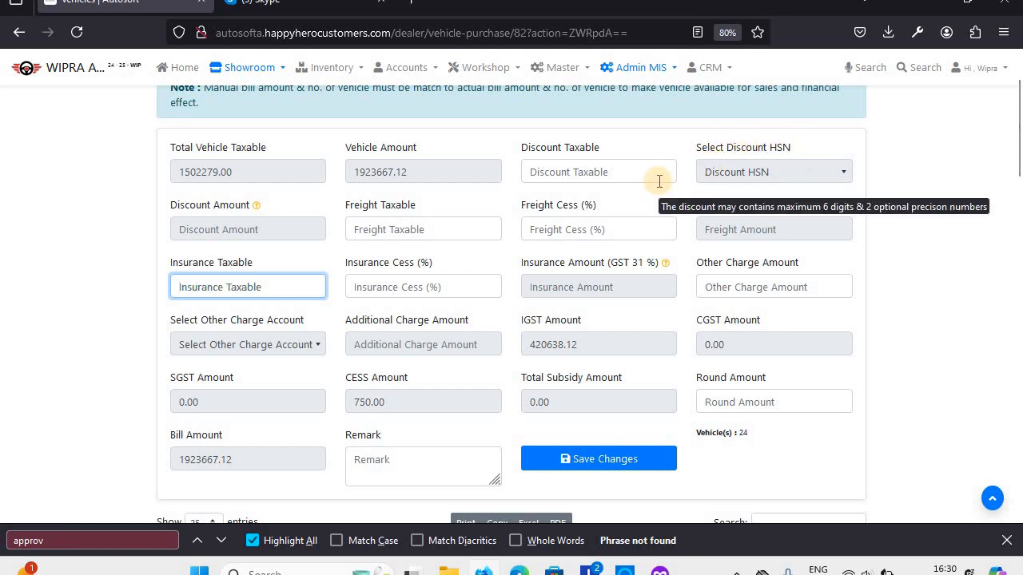
scroll(659, 181, down, 3)
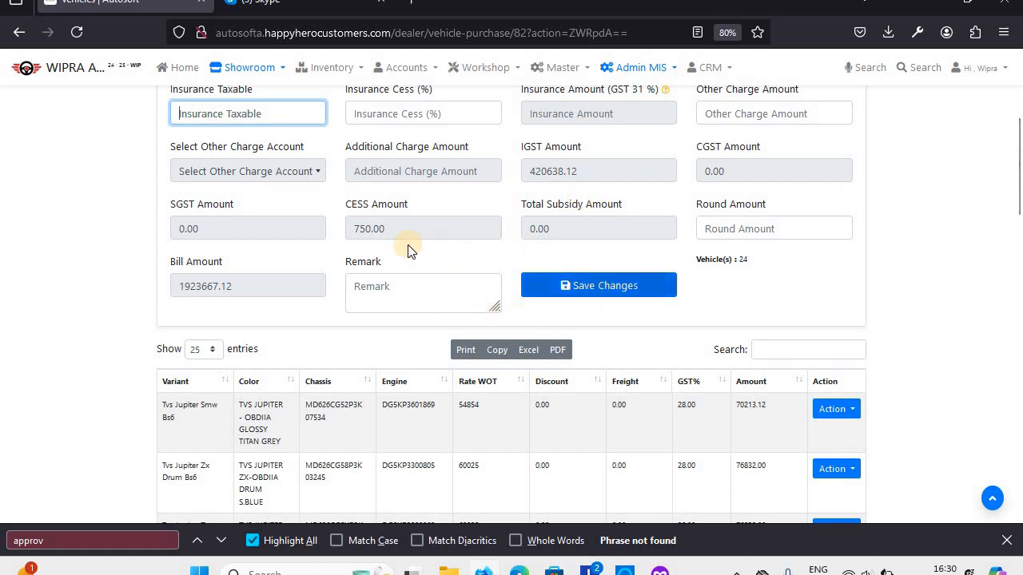
Enter 788 as the footer remark and save the vehicle purchase changes
click(395, 279)
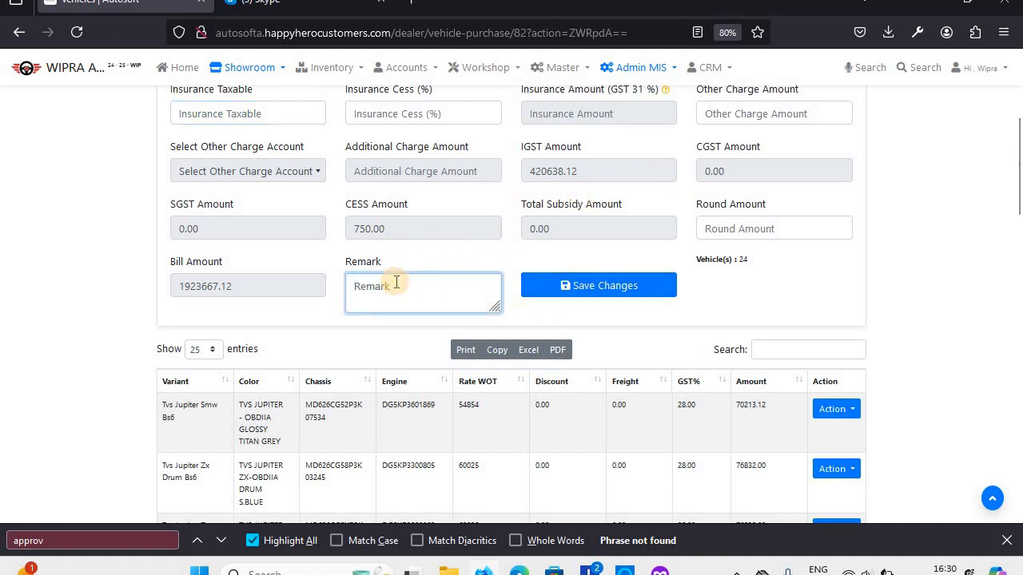
text(788)
click(587, 289)
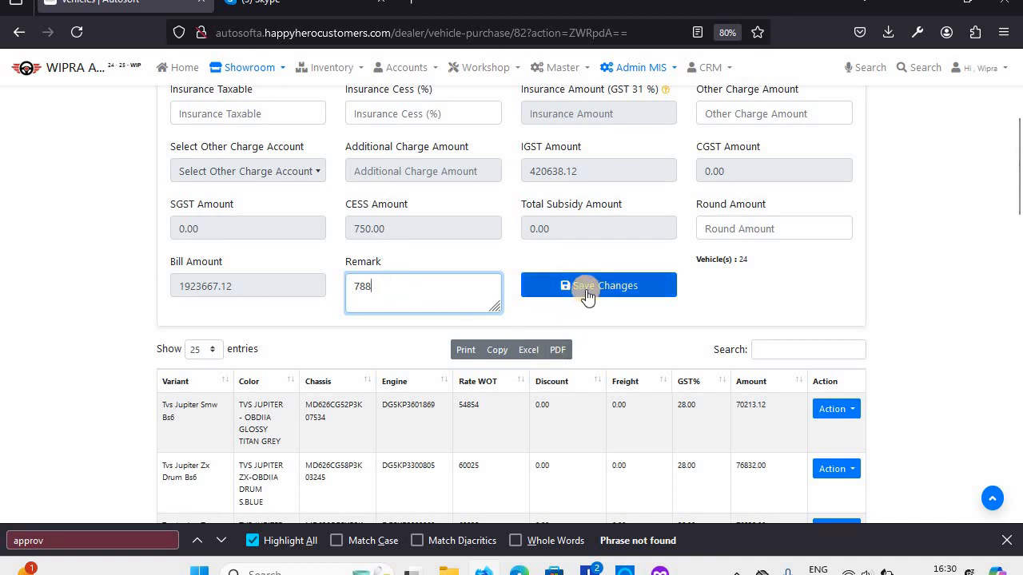
click(586, 293)
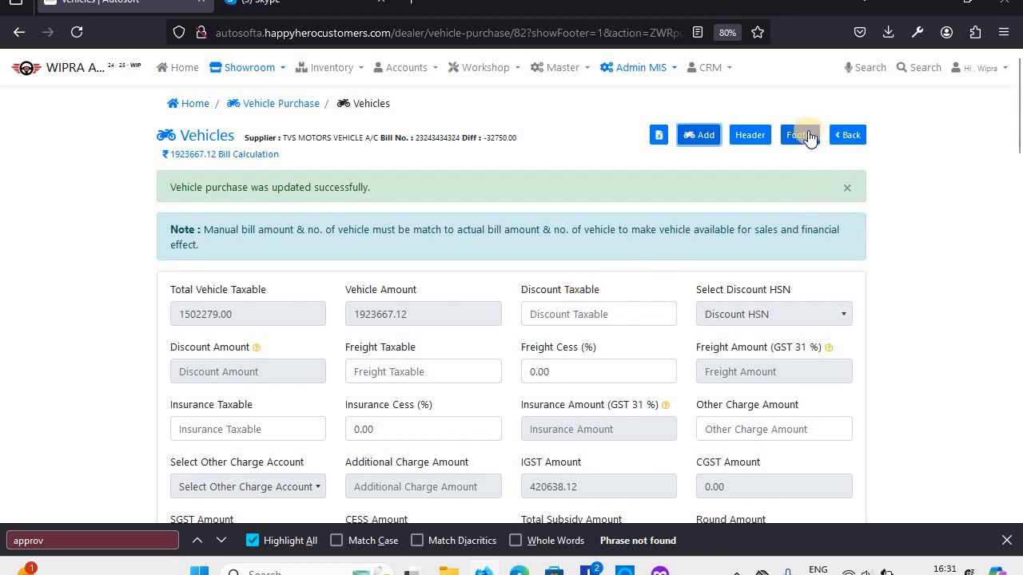
View the vehicle purchase header details, close them and return to the Vehicle Purchase list
click(750, 132)
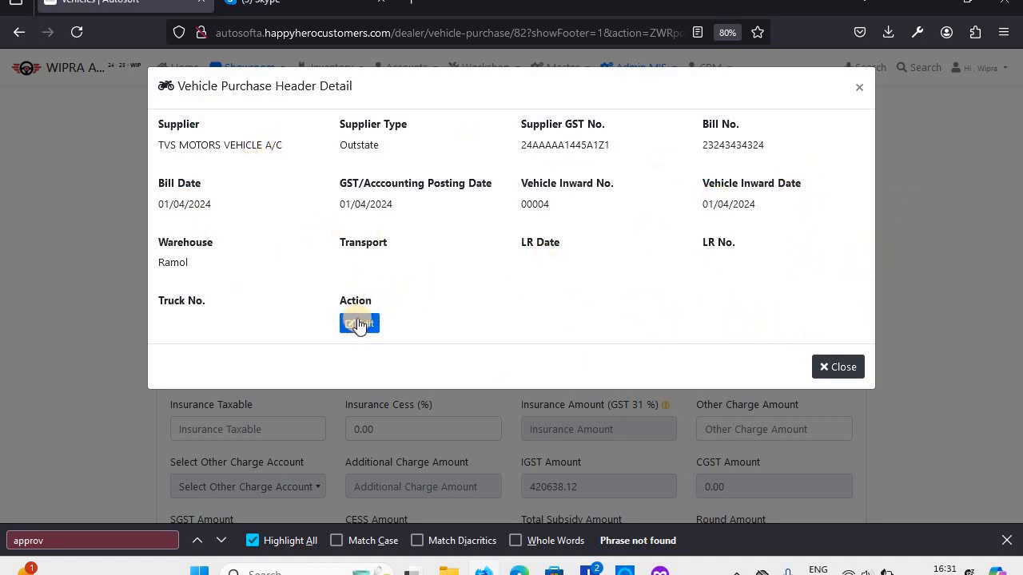
click(831, 368)
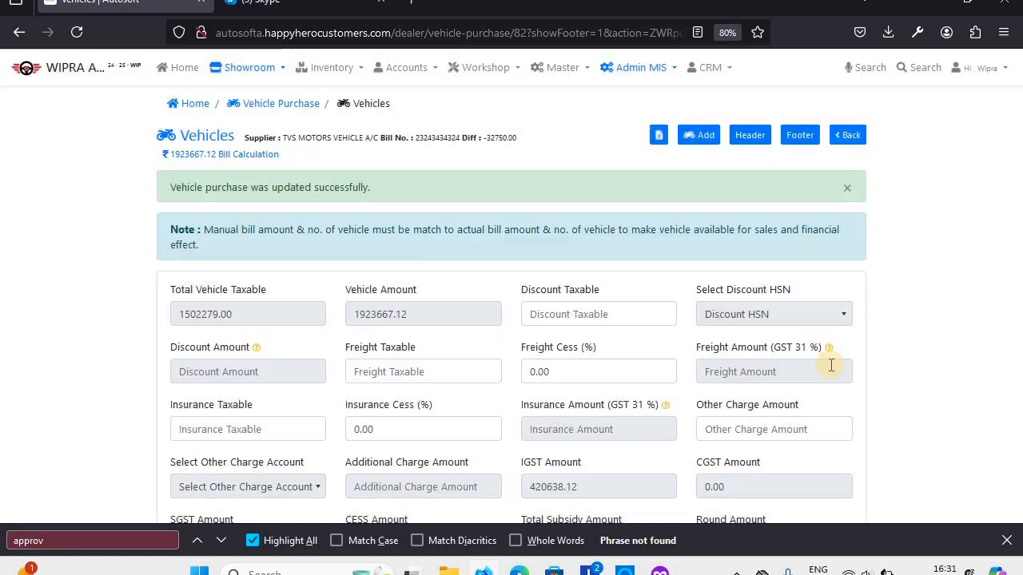
click(847, 141)
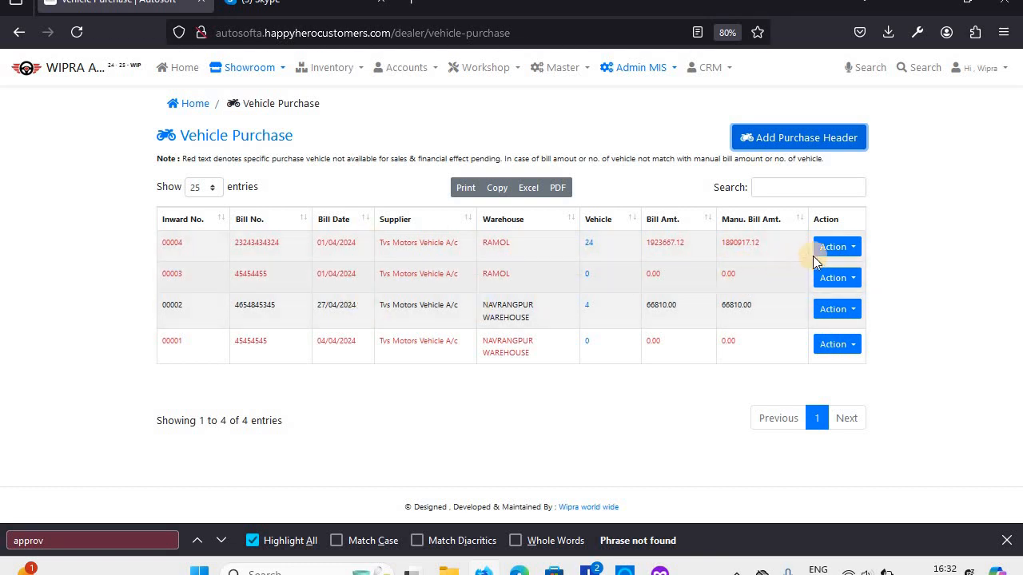
View the Additional Charge page of the first listed purchase and return to the purchase list
click(831, 246)
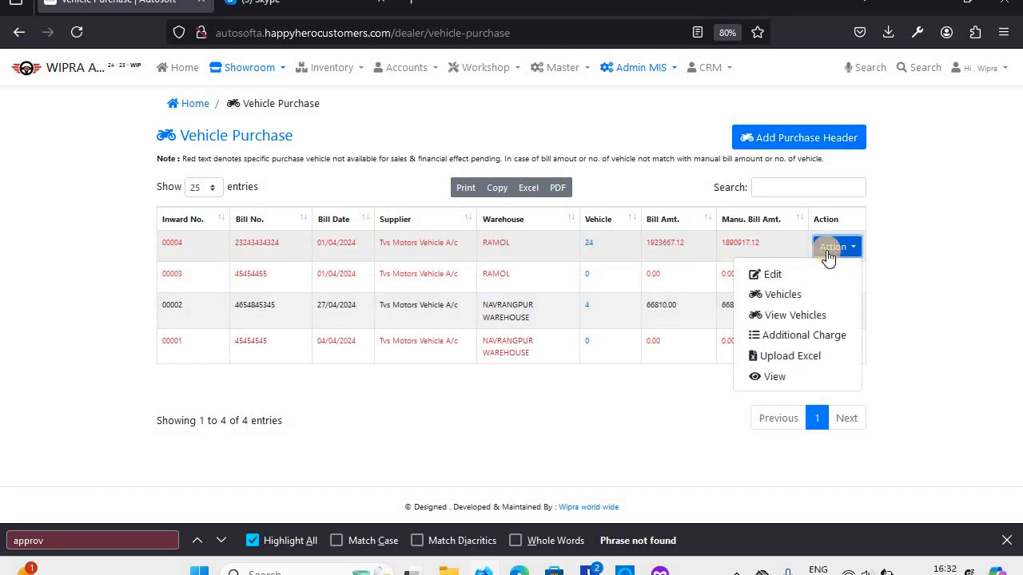
click(779, 339)
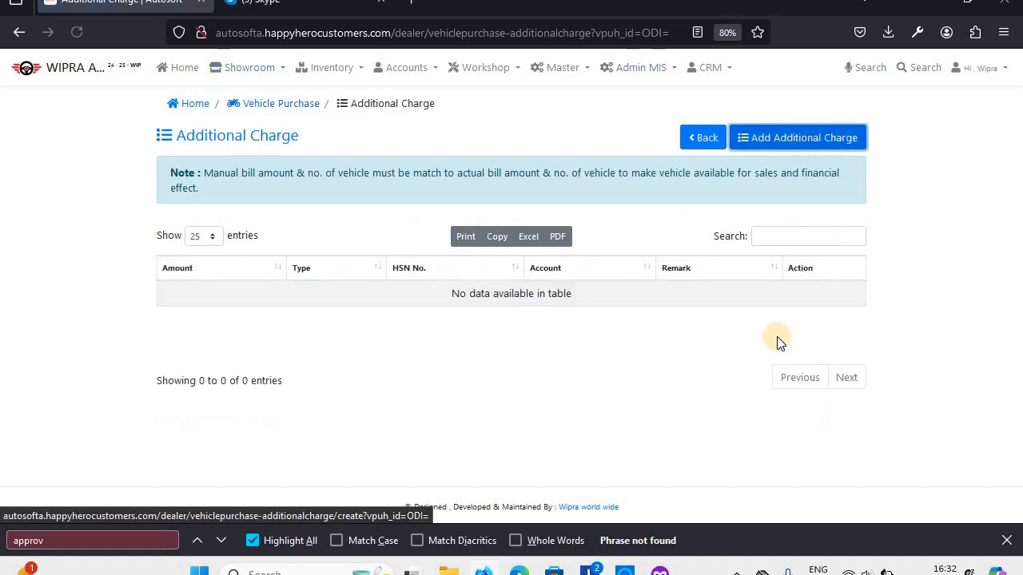
click(695, 142)
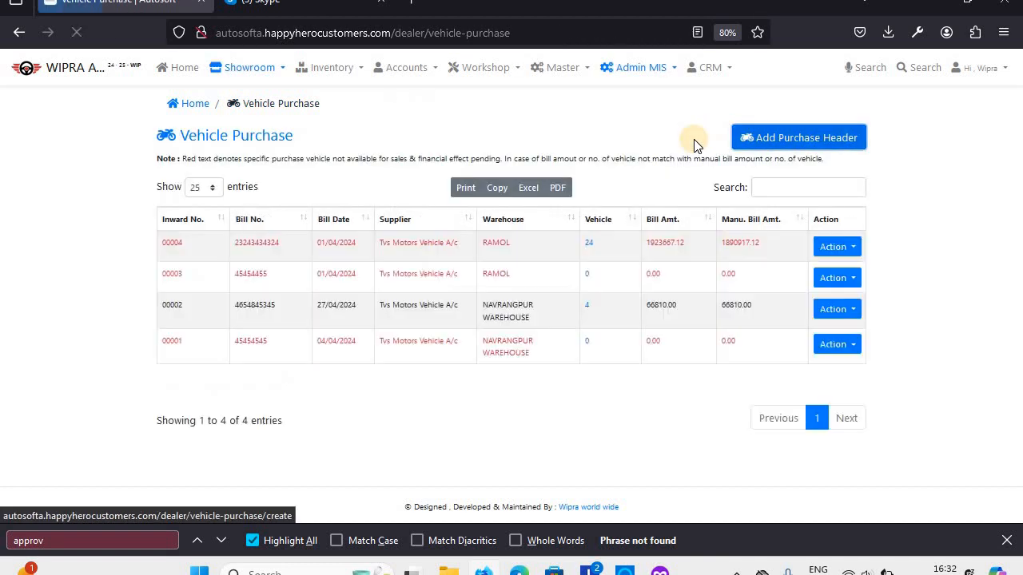
View the first listed purchase's read-only header, examine its bill, date, warehouse and image fields, and return to the list
click(841, 255)
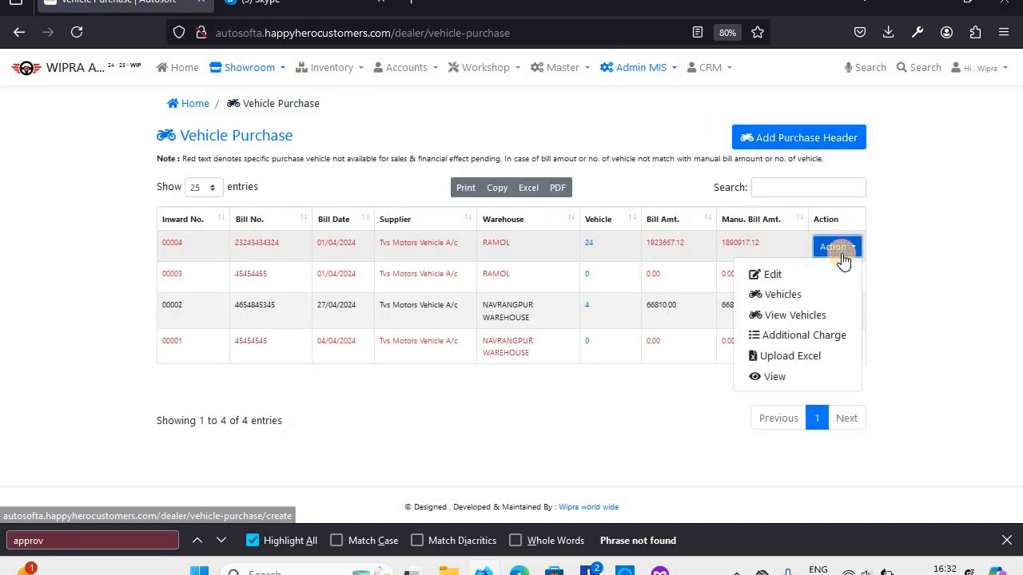
click(781, 316)
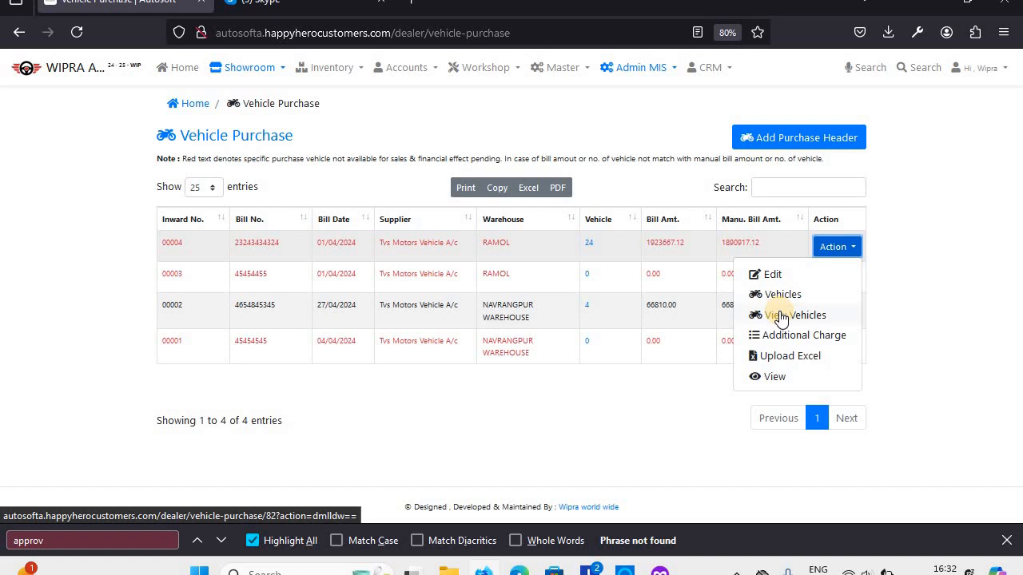
click(775, 378)
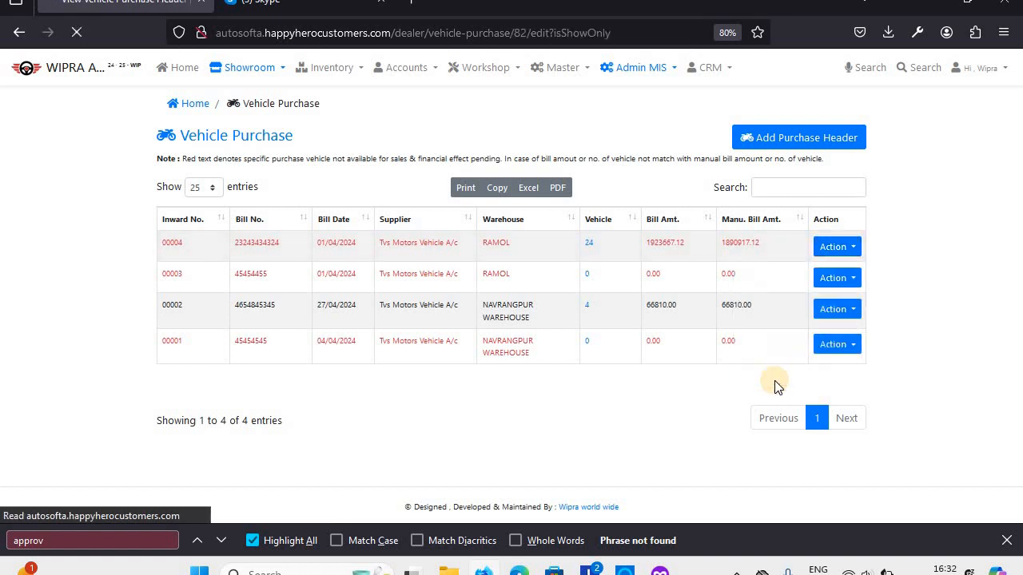
scroll(774, 380, down, 3)
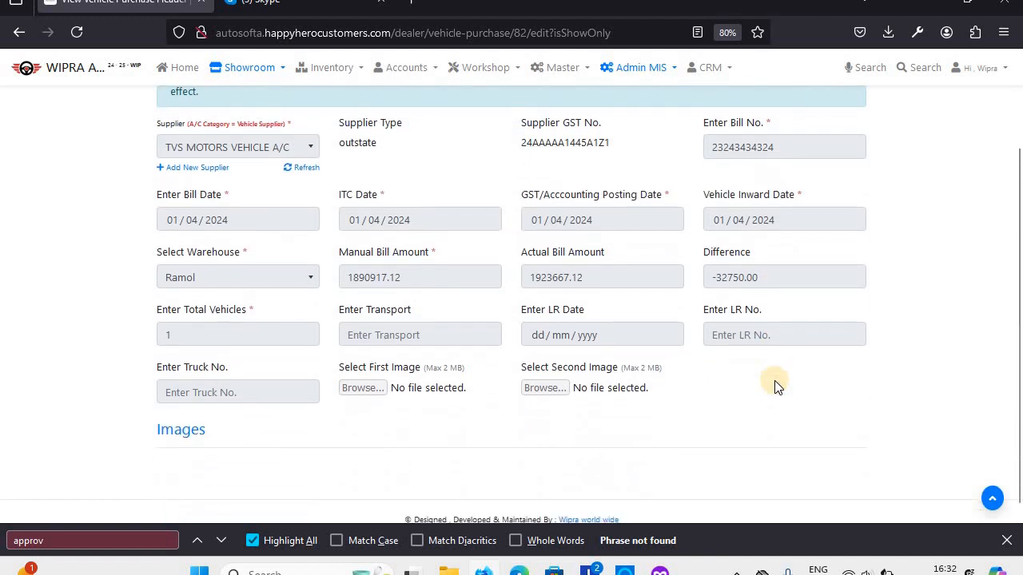
scroll(775, 380, up, 3)
scroll(774, 380, down, 3)
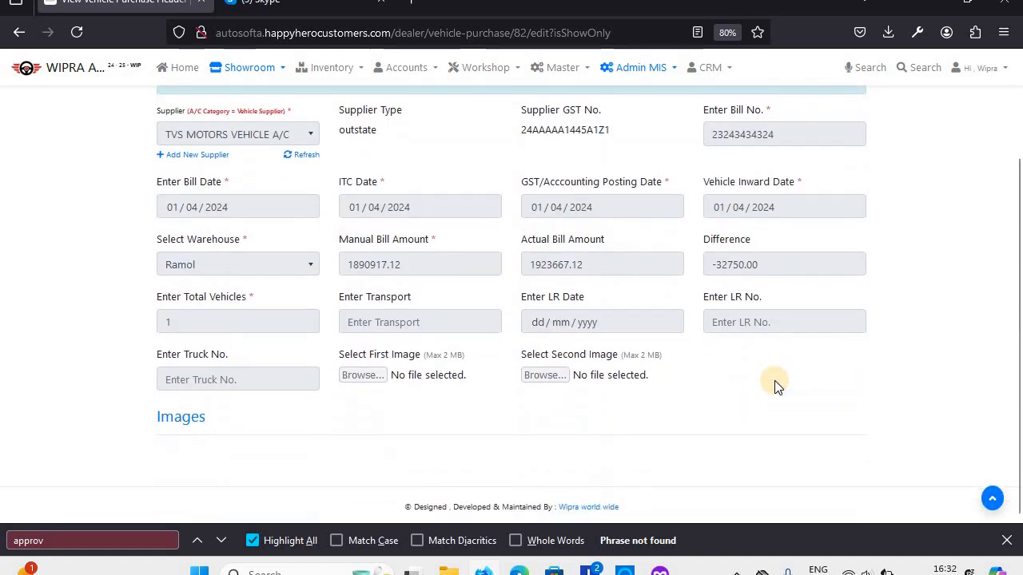
scroll(774, 380, up, 3)
scroll(774, 380, down, 3)
scroll(664, 373, up, 3)
scroll(663, 367, down, 1)
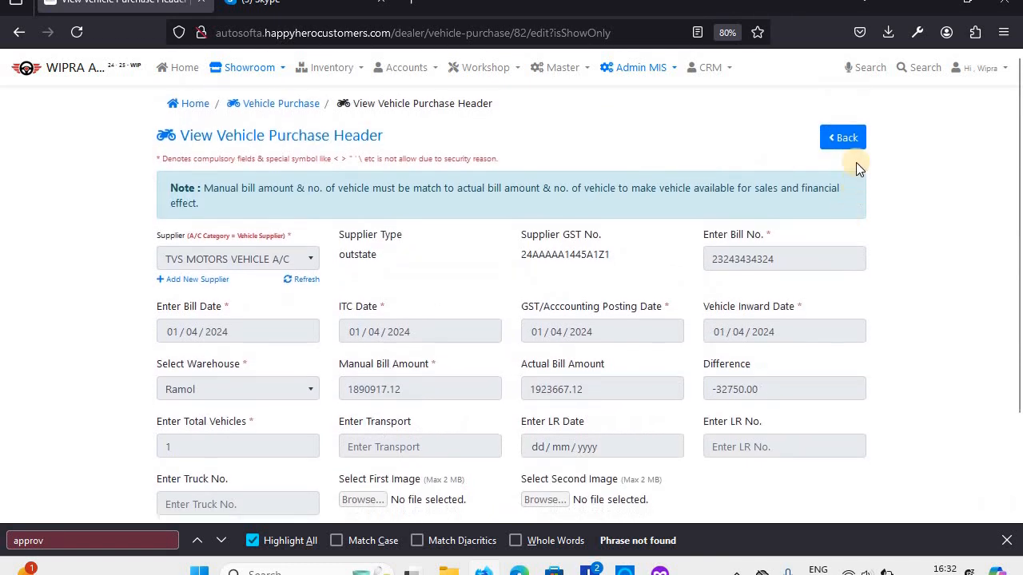
click(844, 152)
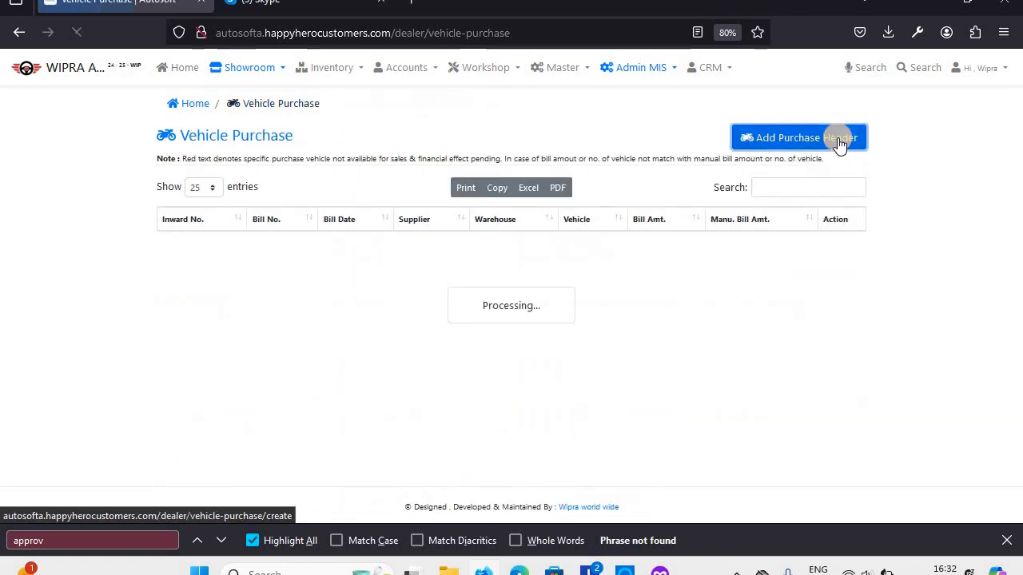
click(836, 249)
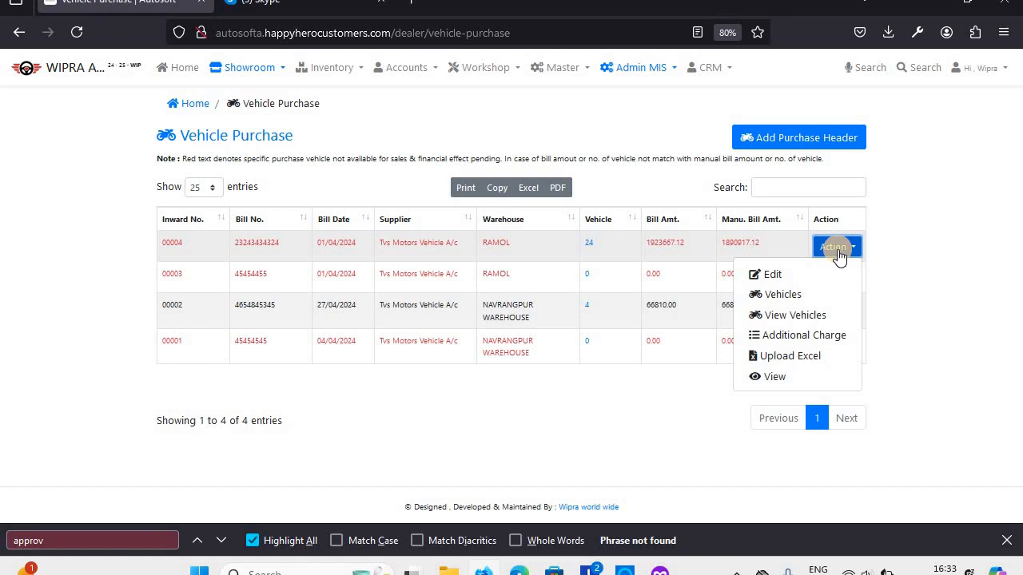
click(921, 260)
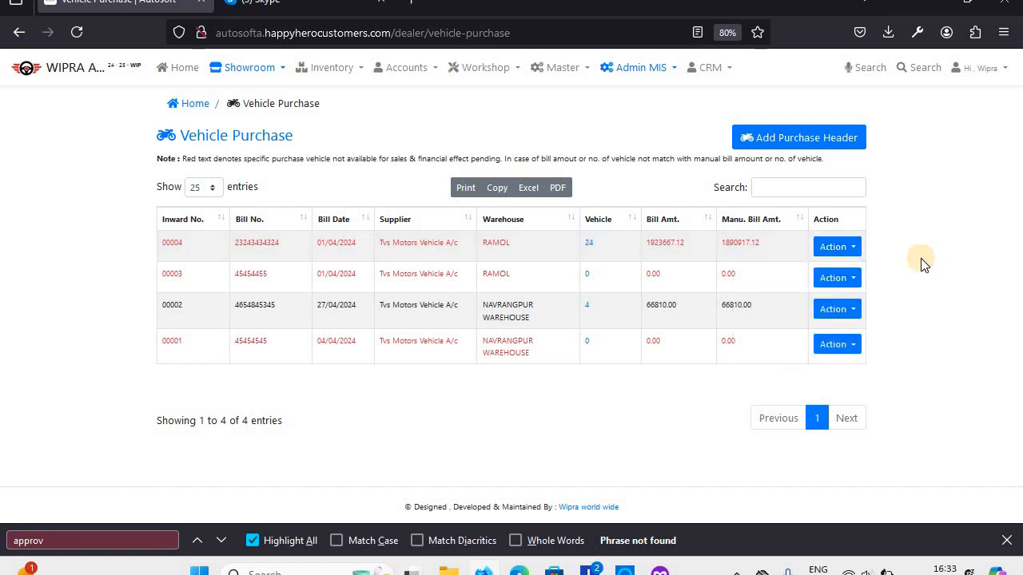
Build the showroom Purchase Register report in PDF format for branch WIPRA-MUMBAI, dated from 30 days ago
click(230, 68)
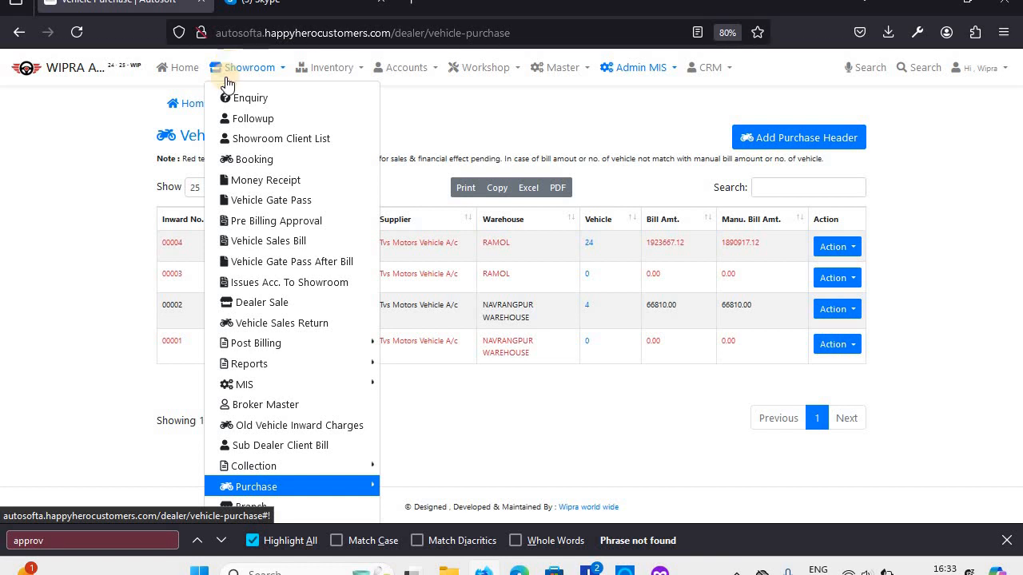
click(258, 369)
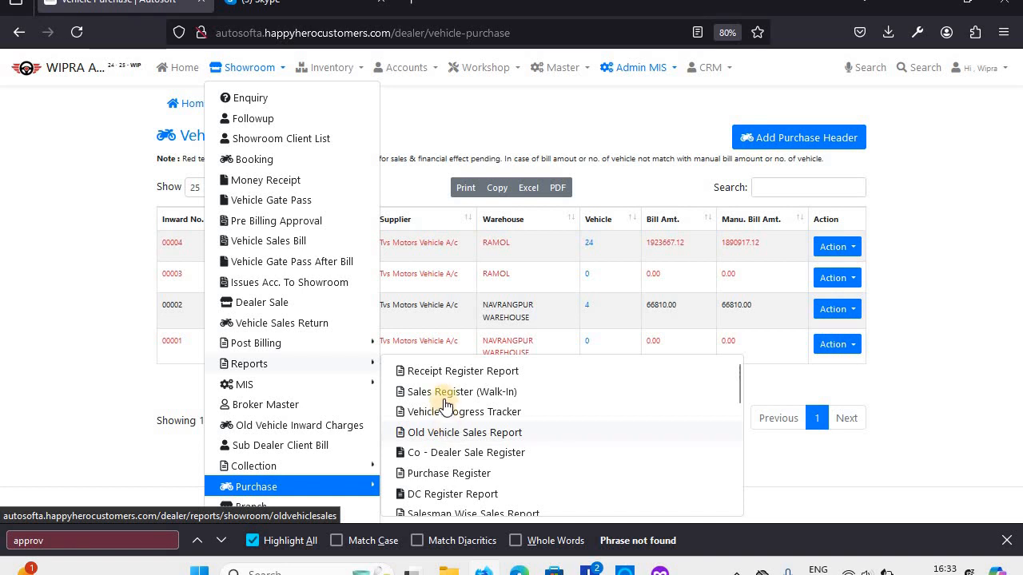
click(431, 472)
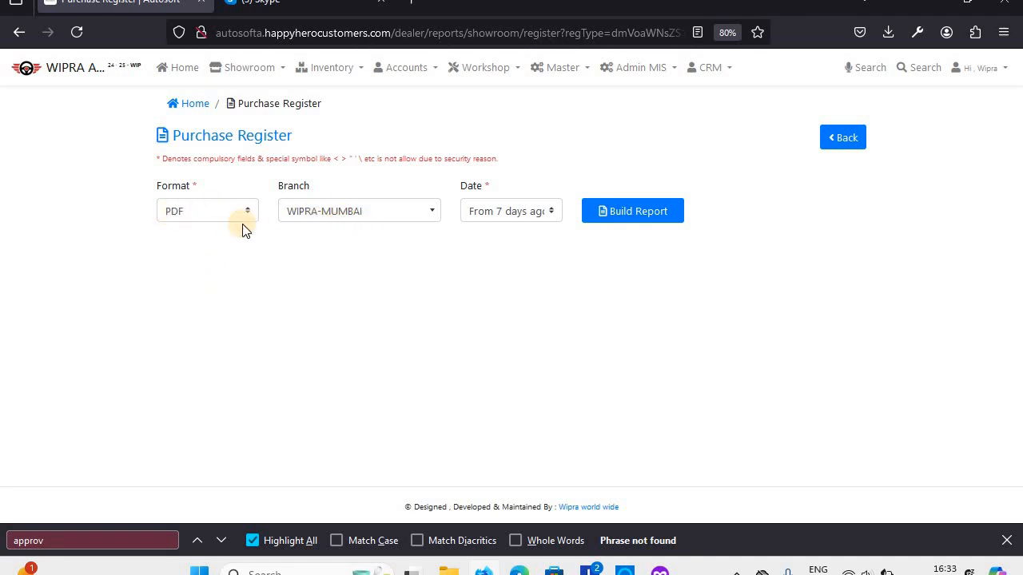
click(514, 208)
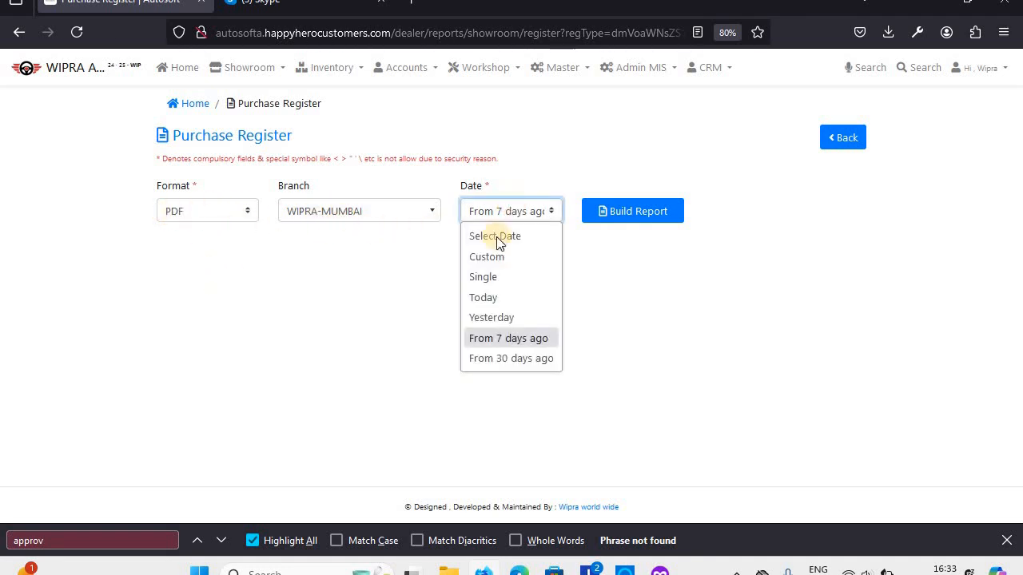
click(486, 360)
click(632, 215)
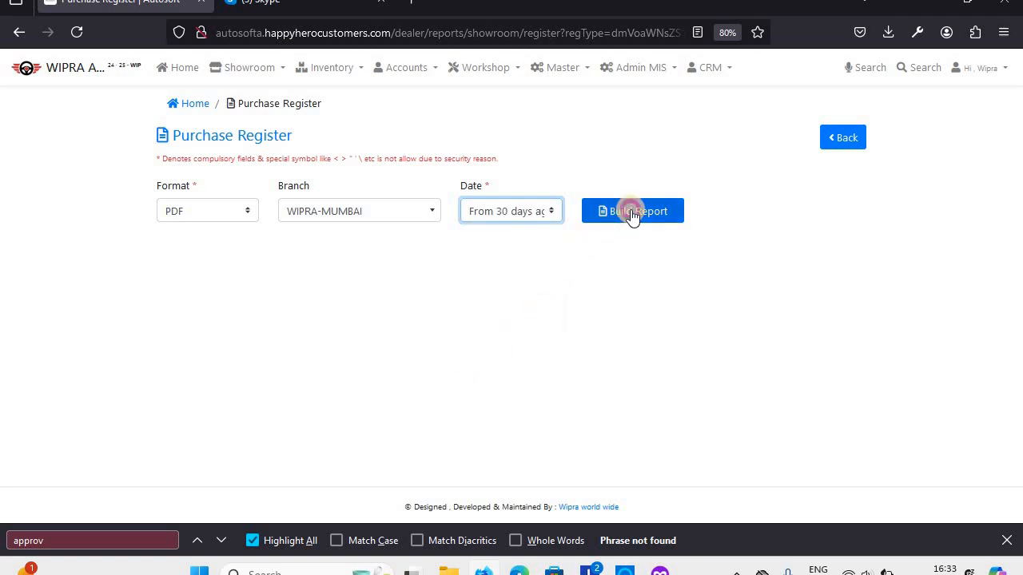